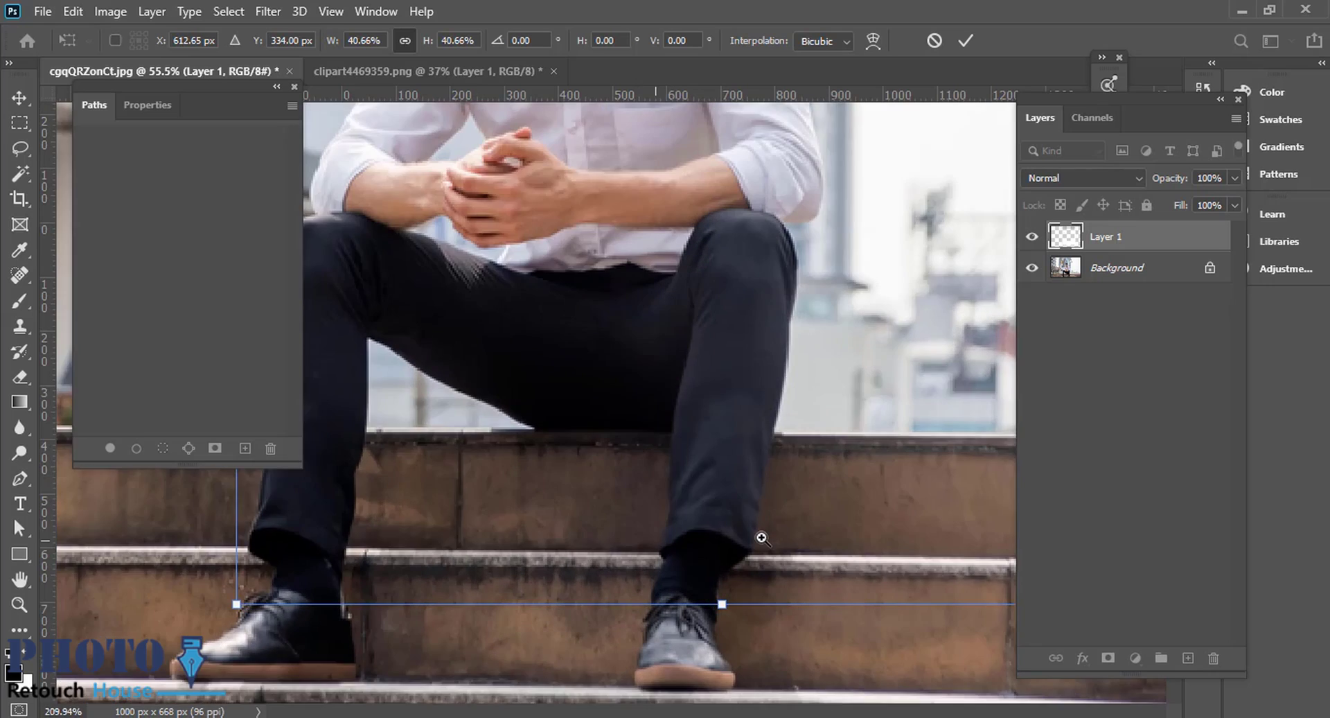
Step: Scale the white photo frame layer to 32.48% and position it around the seated man's upper body
{"action": "left_click_drag", "start_coordinate": [708, 526], "coordinate": [672, 509]}
{"action": "scroll", "coordinate": [672, 513], "scroll_direction": "down", "scroll_amount": 2}
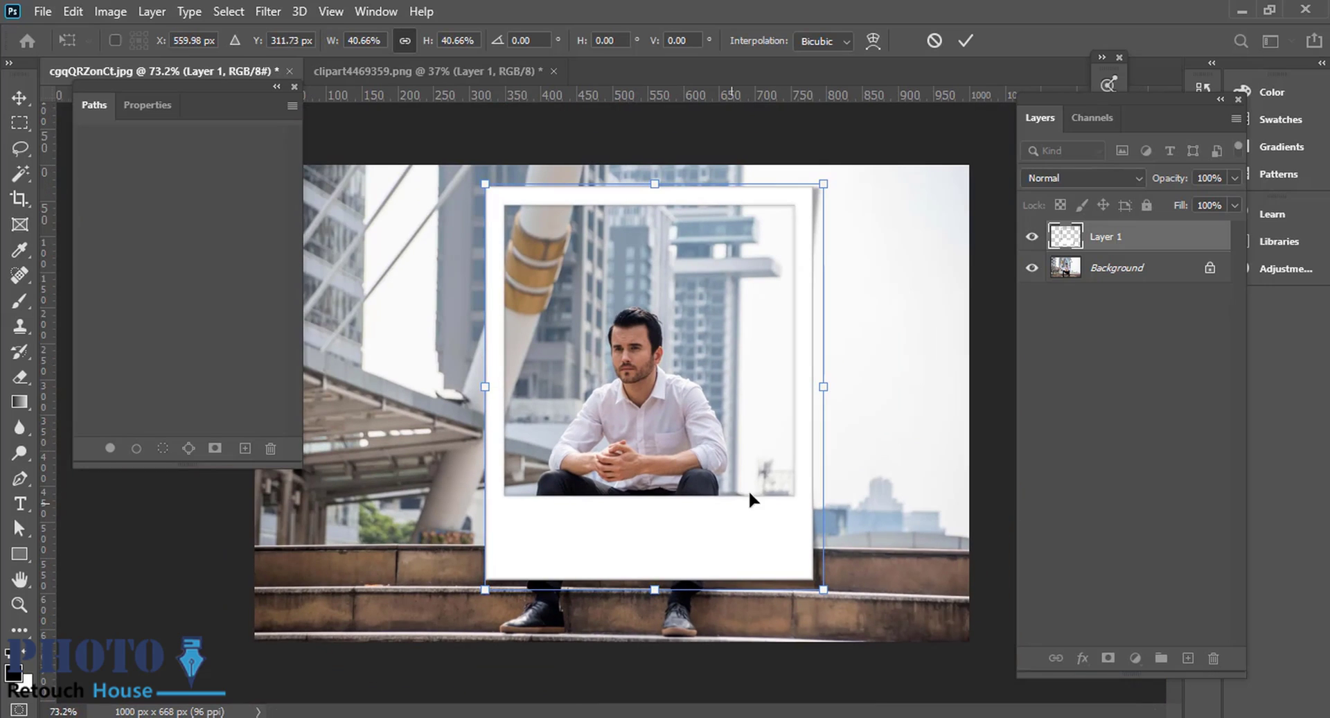
{"action": "left_click_drag", "start_coordinate": [820, 391], "coordinate": [760, 409]}
{"action": "left_click_drag", "start_coordinate": [734, 452], "coordinate": [710, 515]}
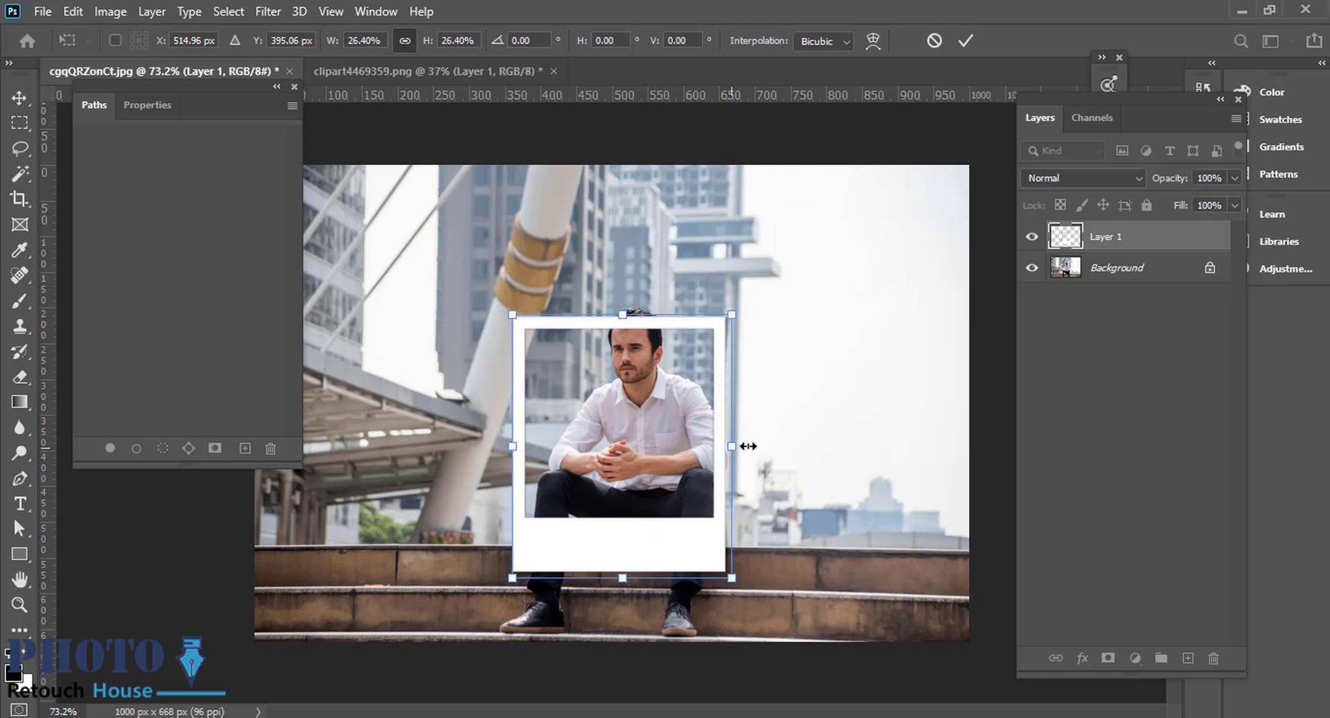
{"action": "left_click_drag", "start_coordinate": [747, 445], "coordinate": [765, 445]}
{"action": "left_click_drag", "start_coordinate": [713, 488], "coordinate": [763, 445]}
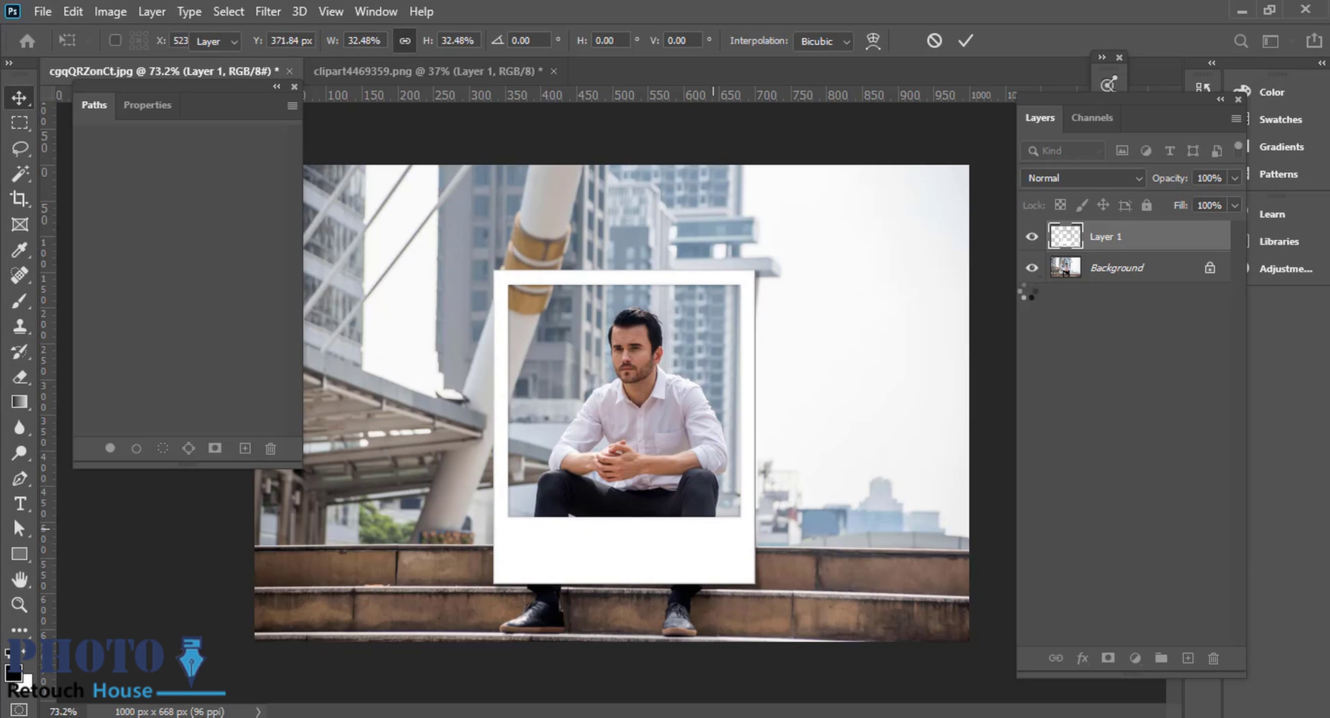
{"action": "key", "text": "Return"}
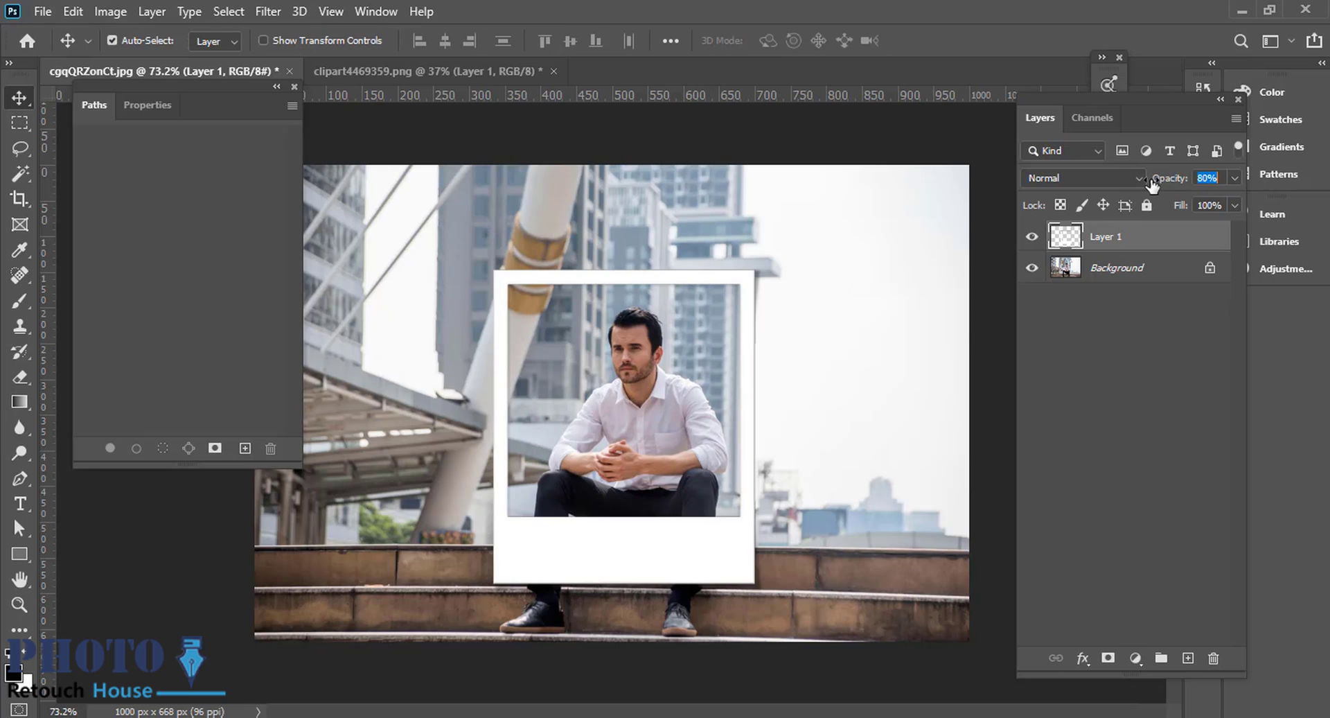
Step: Lower the frame layer's opacity to 69% and add a layer mask to it
{"action": "left_click_drag", "start_coordinate": [1152, 184], "coordinate": [1139, 187]}
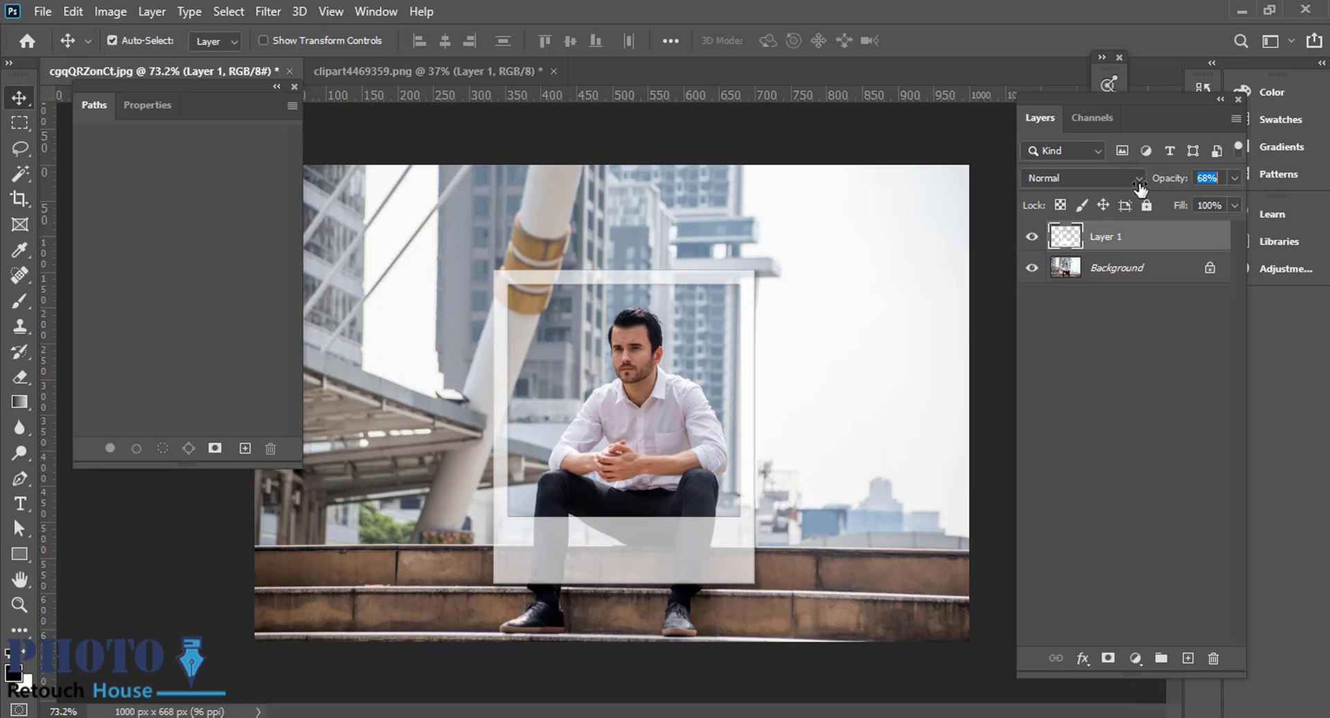
{"action": "left_click", "coordinate": [1108, 660]}
Step: Paint black on the frame's mask with a size 33 brush to reveal the lower leg on the image's right side
{"action": "scroll", "coordinate": [853, 571], "scroll_direction": "up", "scroll_amount": 4}
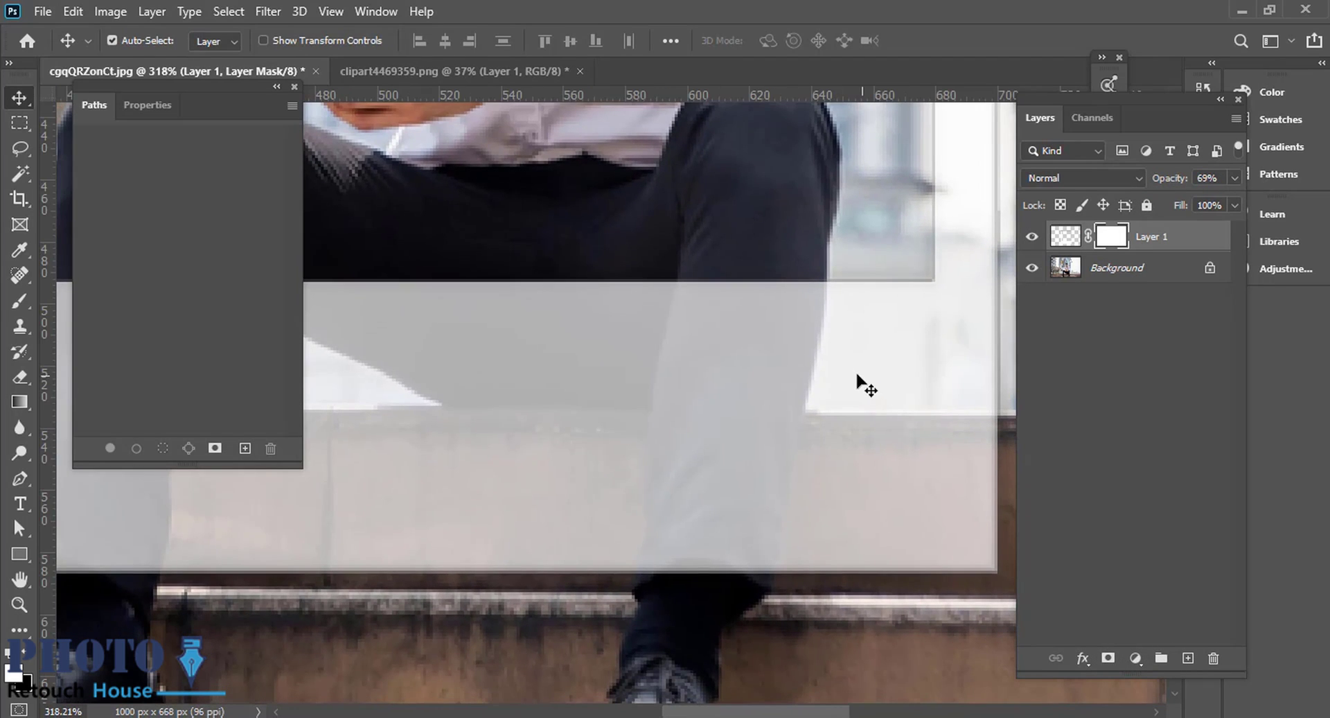
{"action": "key", "text": "b"}
{"action": "scroll", "coordinate": [737, 351], "scroll_direction": "down", "scroll_amount": 3}
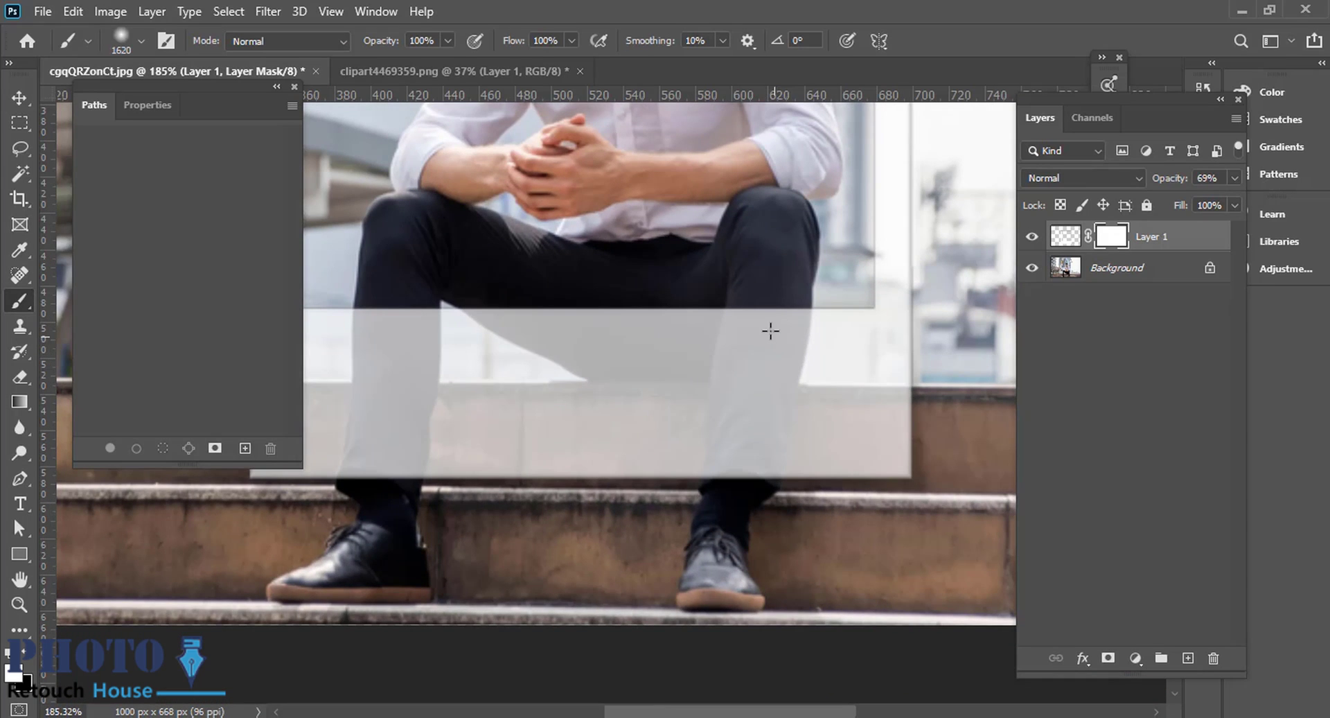
{"action": "mouse_move", "coordinate": [910, 306]}
{"action": "left_mouse_down"}
{"action": "mouse_move", "coordinate": [656, 344]}
{"action": "mouse_move", "coordinate": [603, 297]}
{"action": "left_mouse_up"}
{"action": "mouse_move", "coordinate": [757, 320]}
{"action": "left_mouse_down"}
{"action": "mouse_move", "coordinate": [610, 343]}
{"action": "mouse_move", "coordinate": [751, 394]}
{"action": "mouse_move", "coordinate": [763, 325]}
{"action": "mouse_move", "coordinate": [735, 485]}
{"action": "mouse_move", "coordinate": [765, 341]}
{"action": "mouse_move", "coordinate": [797, 296]}
{"action": "mouse_move", "coordinate": [734, 518]}
{"action": "mouse_move", "coordinate": [771, 388]}
{"action": "mouse_move", "coordinate": [749, 502]}
{"action": "mouse_move", "coordinate": [720, 511]}
{"action": "mouse_move", "coordinate": [761, 302]}
{"action": "mouse_move", "coordinate": [754, 325]}
{"action": "mouse_move", "coordinate": [758, 276]}
{"action": "mouse_move", "coordinate": [732, 374]}
{"action": "mouse_move", "coordinate": [741, 267]}
{"action": "mouse_move", "coordinate": [742, 400]}
{"action": "left_mouse_up"}
{"action": "key", "text": "x"}
{"action": "right_click", "coordinate": [842, 334]}
{"action": "scroll", "coordinate": [744, 370], "scroll_direction": "up", "scroll_amount": 2}
{"action": "scroll", "coordinate": [782, 325], "scroll_direction": "up", "scroll_amount": 1}
Step: Paint white on the mask along that leg's inner edge to restore the frame beside it
{"action": "key", "text": "x"}
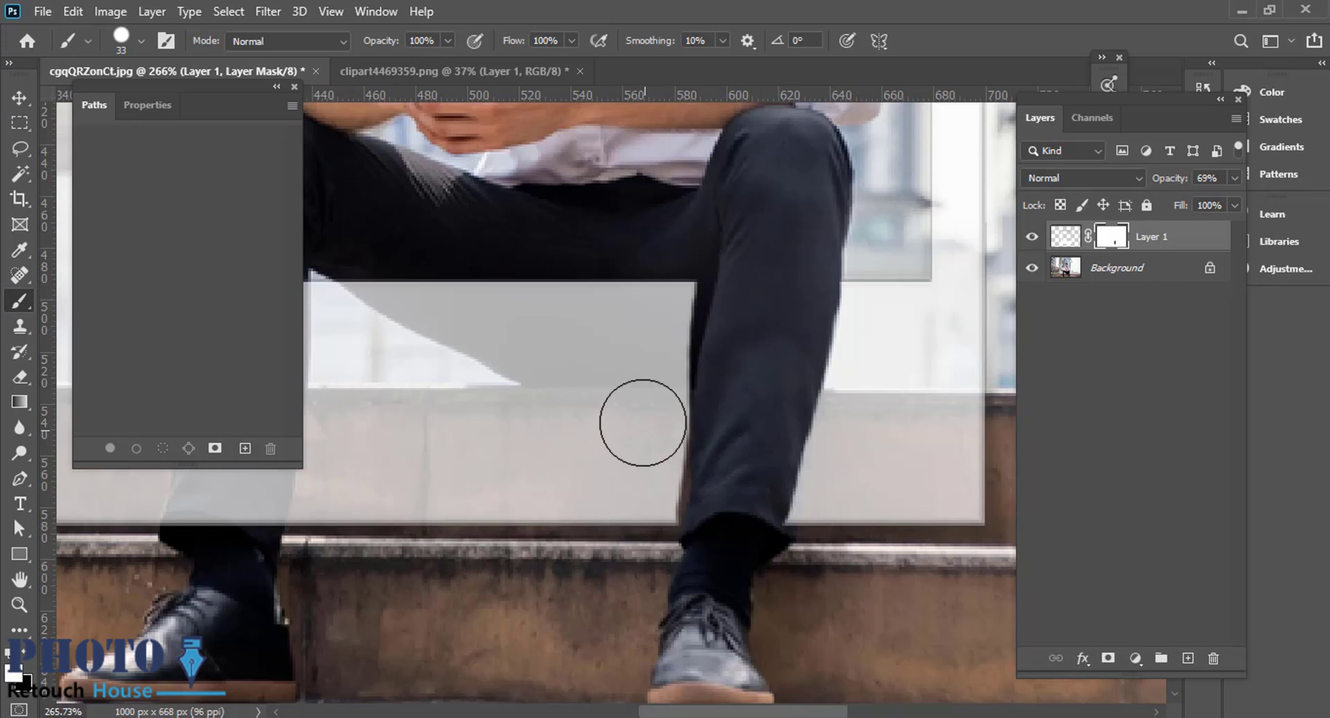
{"action": "mouse_move", "coordinate": [641, 422]}
{"action": "left_mouse_down"}
{"action": "mouse_move", "coordinate": [645, 481]}
{"action": "mouse_move", "coordinate": [644, 403]}
{"action": "mouse_move", "coordinate": [635, 501]}
{"action": "mouse_move", "coordinate": [653, 460]}
{"action": "mouse_move", "coordinate": [632, 487]}
{"action": "left_mouse_up"}
{"action": "key", "text": "x"}
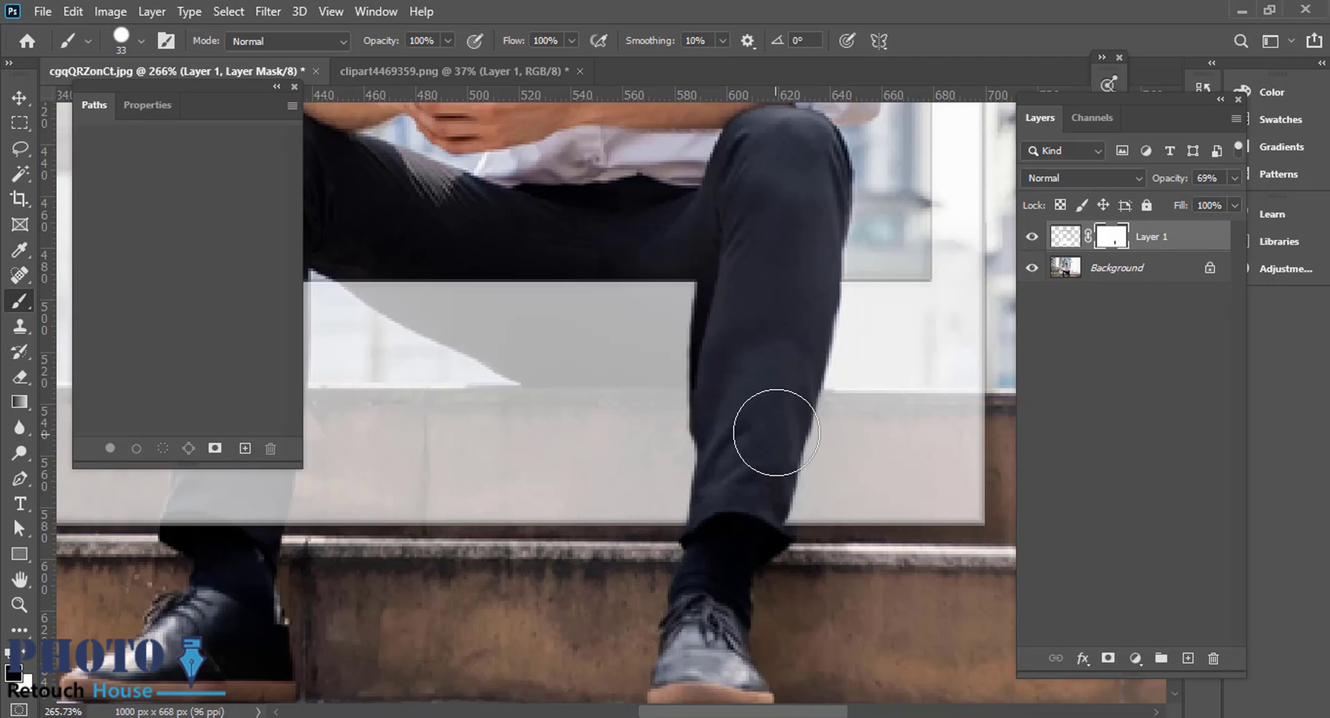
{"action": "key", "text": "x"}
{"action": "left_click_drag", "start_coordinate": [772, 381], "coordinate": [768, 447]}
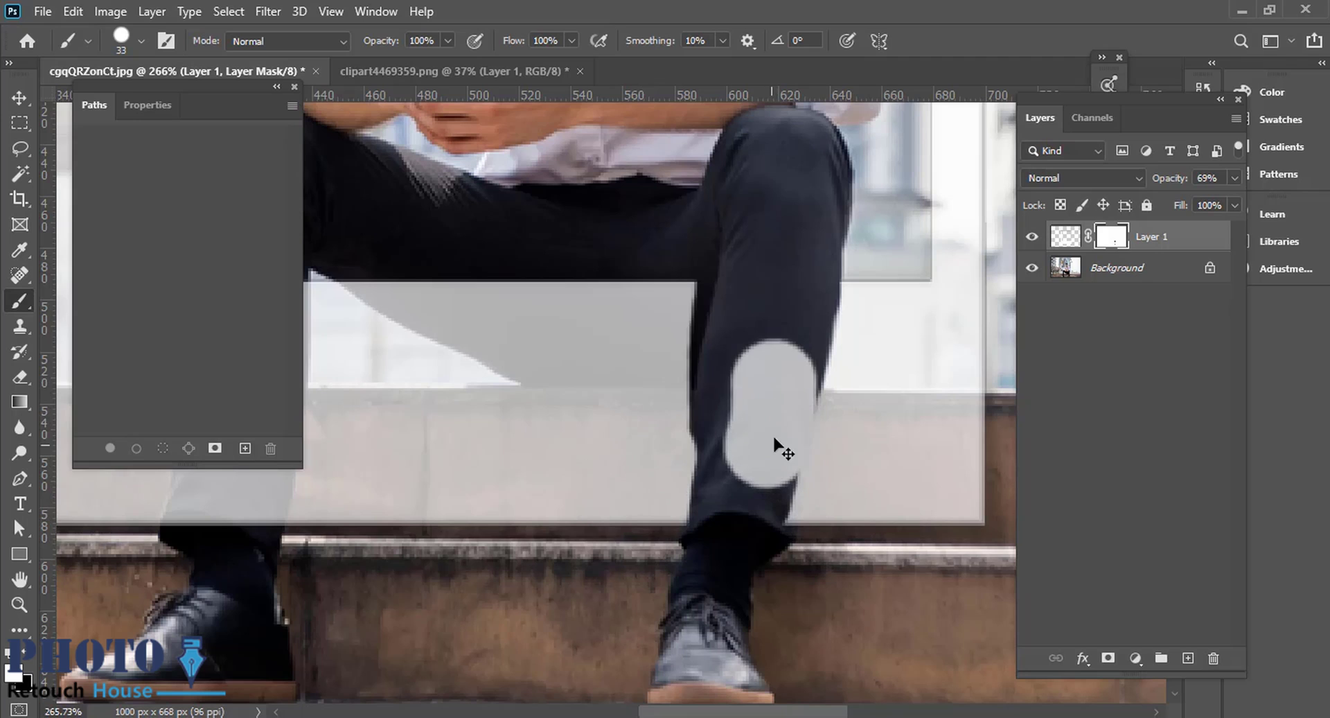
{"action": "key", "text": "ctrl+z"}
Step: Reveal the outer side of the lower leg on the mask and restore the frame alongside its outer edge
{"action": "key", "text": "x"}
{"action": "mouse_move", "coordinate": [787, 353]}
{"action": "left_mouse_down"}
{"action": "mouse_move", "coordinate": [774, 479]}
{"action": "mouse_move", "coordinate": [771, 439]}
{"action": "left_mouse_up"}
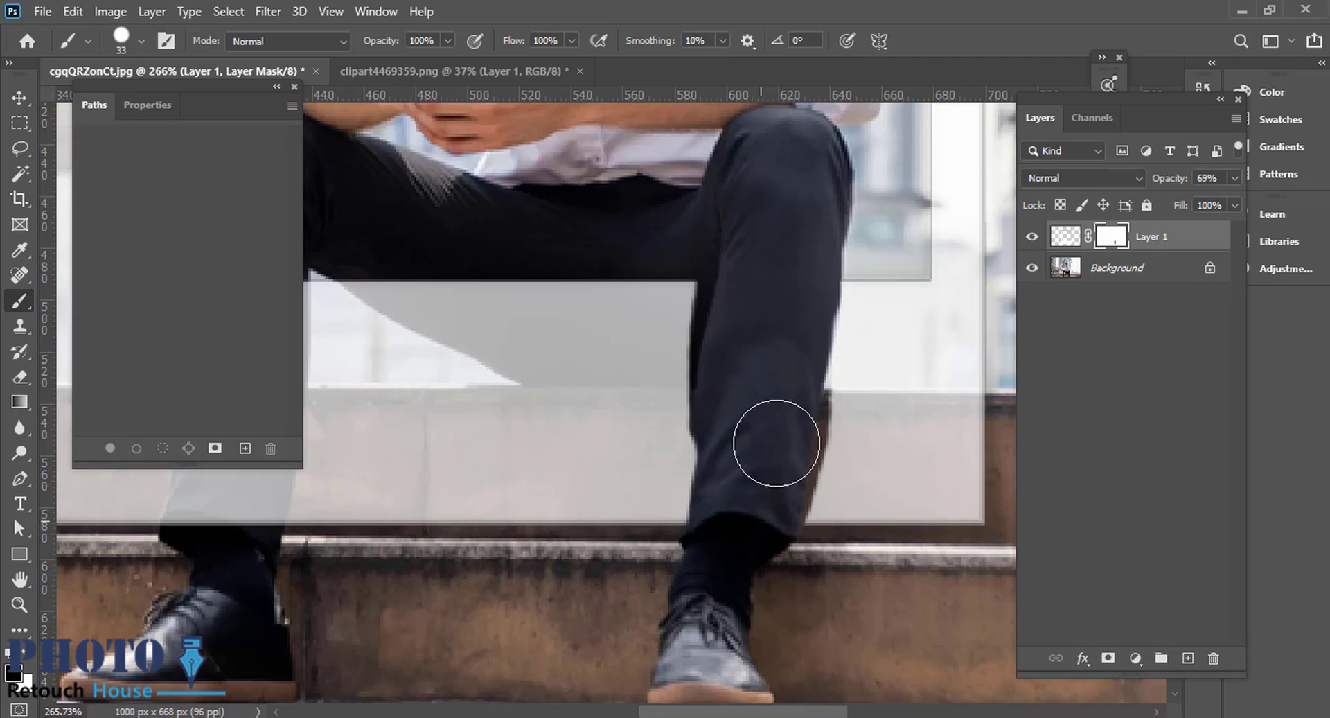
{"action": "key", "text": "x"}
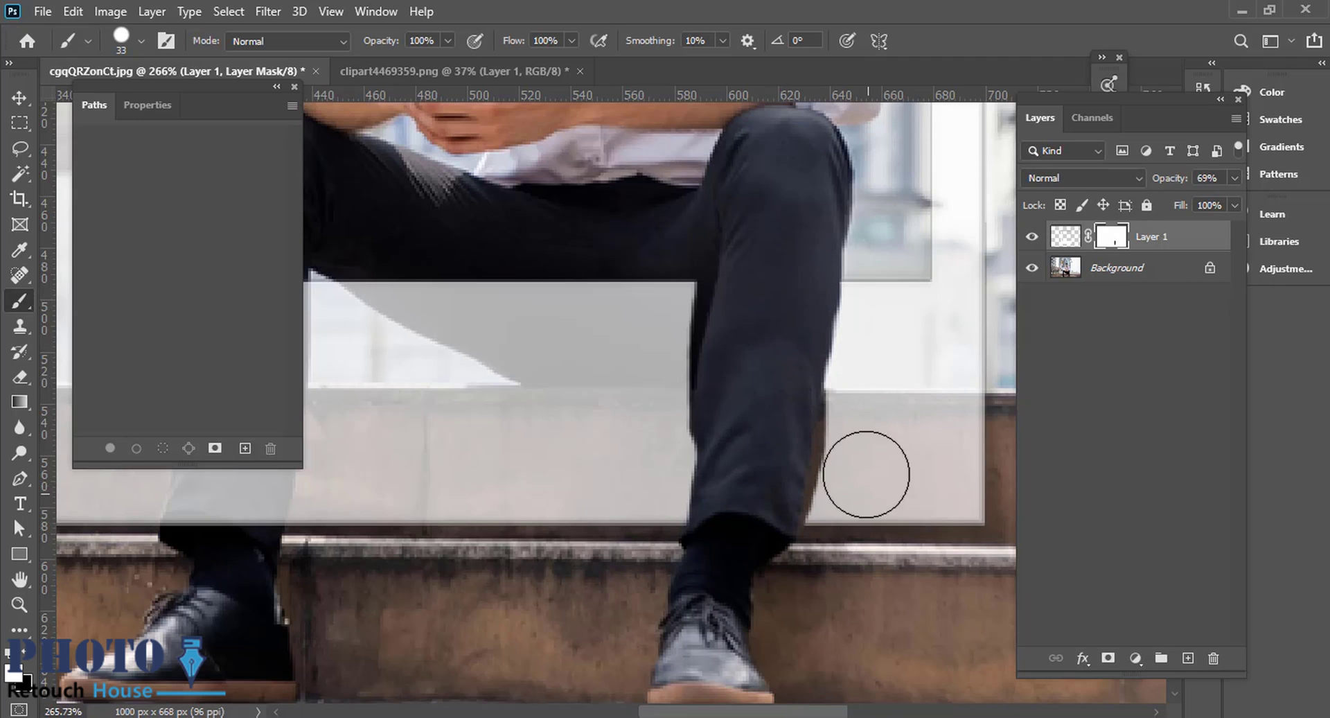
{"action": "mouse_move", "coordinate": [870, 377]}
{"action": "left_mouse_down"}
{"action": "mouse_move", "coordinate": [855, 480]}
{"action": "mouse_move", "coordinate": [864, 383]}
{"action": "mouse_move", "coordinate": [847, 545]}
{"action": "left_mouse_up"}
{"action": "key", "text": "ctrl+z"}
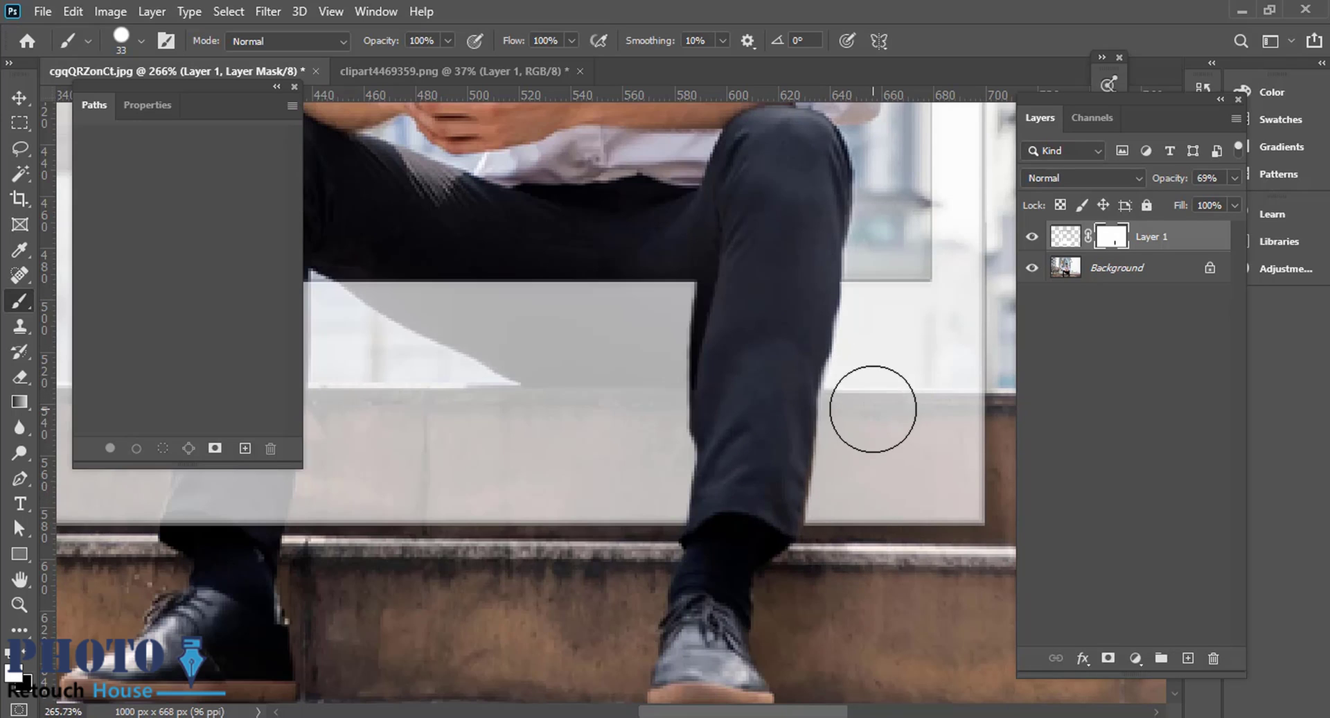
{"action": "left_click_drag", "start_coordinate": [873, 409], "coordinate": [843, 531]}
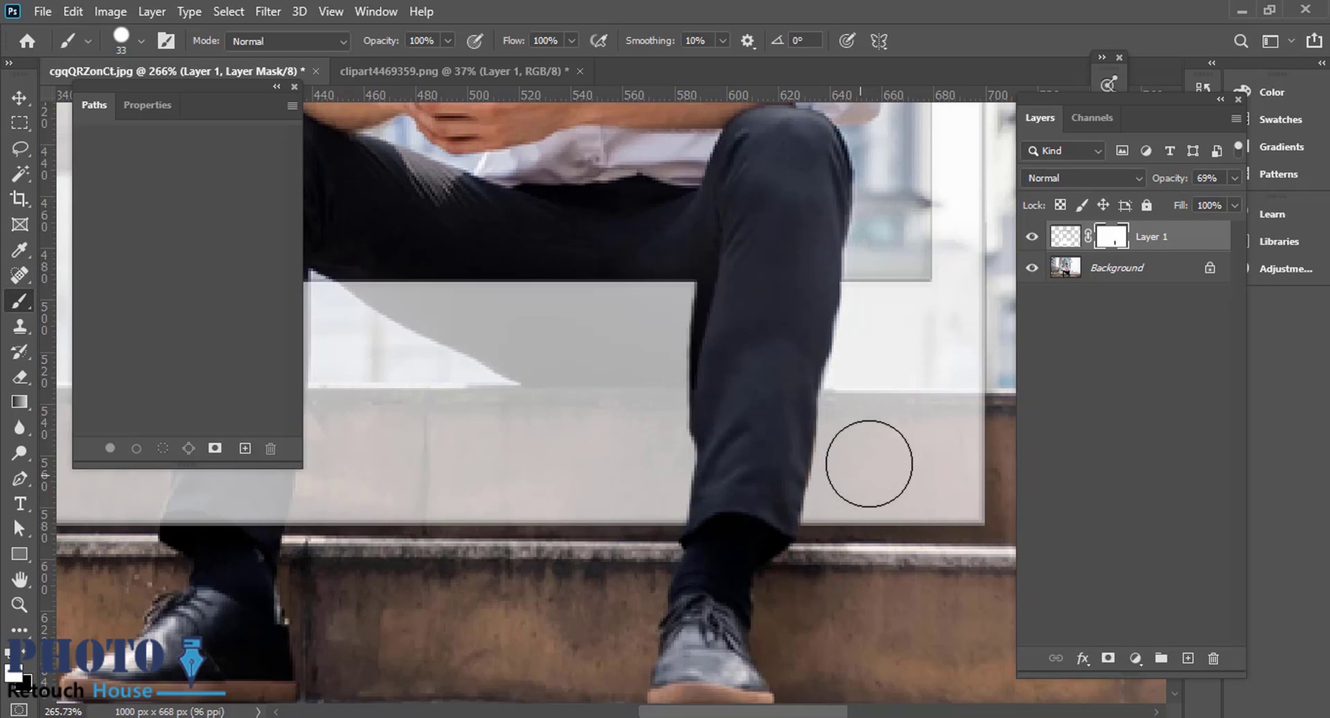
{"action": "left_click_drag", "start_coordinate": [891, 462], "coordinate": [858, 415]}
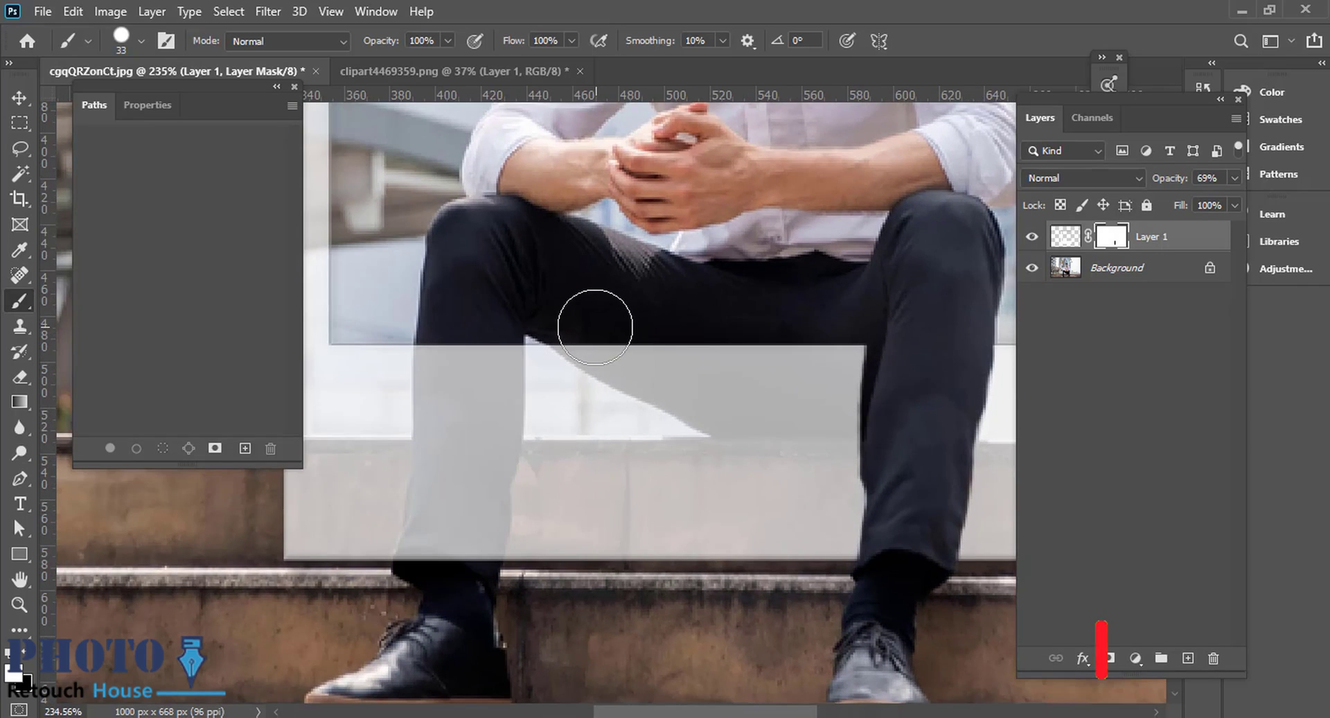
Step: Mask the frame away from the thigh between the legs, and restore it below the thigh, finishing with a size 6 brush
{"action": "key", "text": "x"}
{"action": "mouse_move", "coordinate": [658, 345]}
{"action": "left_mouse_down"}
{"action": "mouse_move", "coordinate": [838, 415]}
{"action": "mouse_move", "coordinate": [725, 365]}
{"action": "mouse_move", "coordinate": [837, 380]}
{"action": "mouse_move", "coordinate": [612, 349]}
{"action": "mouse_move", "coordinate": [575, 324]}
{"action": "mouse_move", "coordinate": [768, 414]}
{"action": "mouse_move", "coordinate": [855, 421]}
{"action": "mouse_move", "coordinate": [677, 375]}
{"action": "left_mouse_up"}
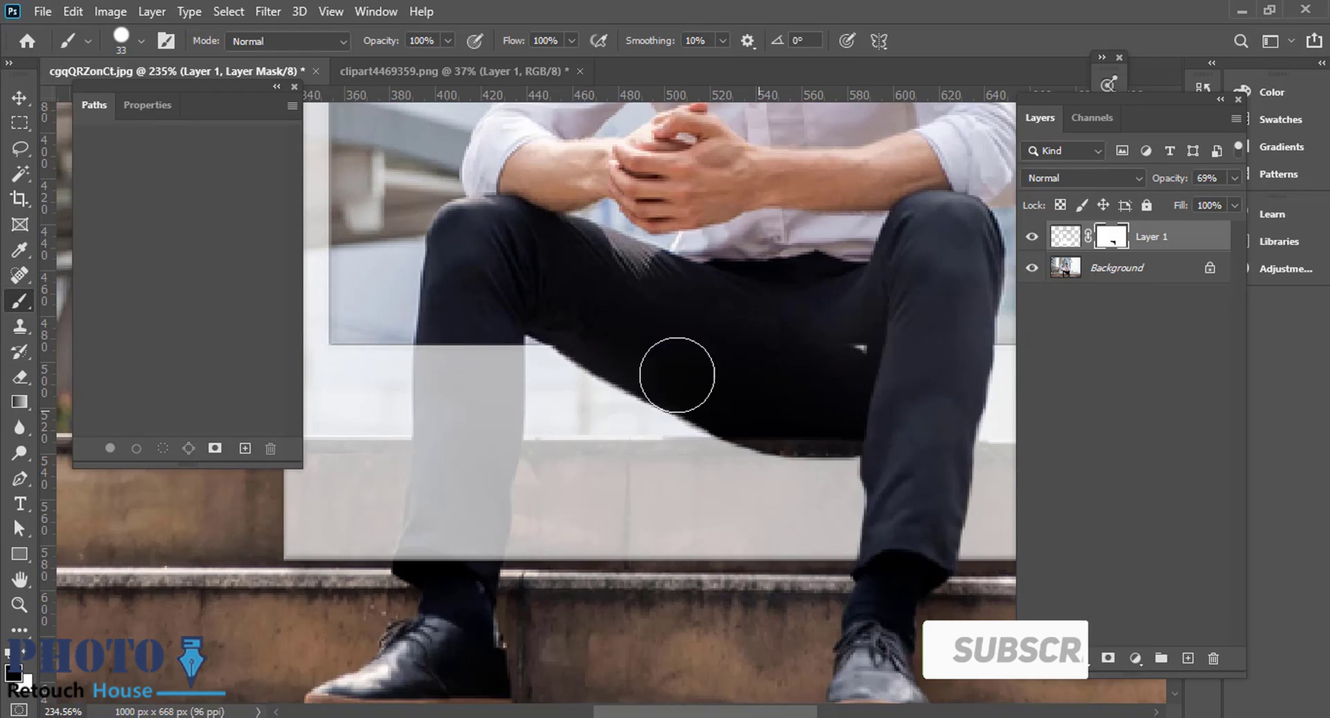
{"action": "scroll", "coordinate": [737, 469], "scroll_direction": "up", "scroll_amount": 3}
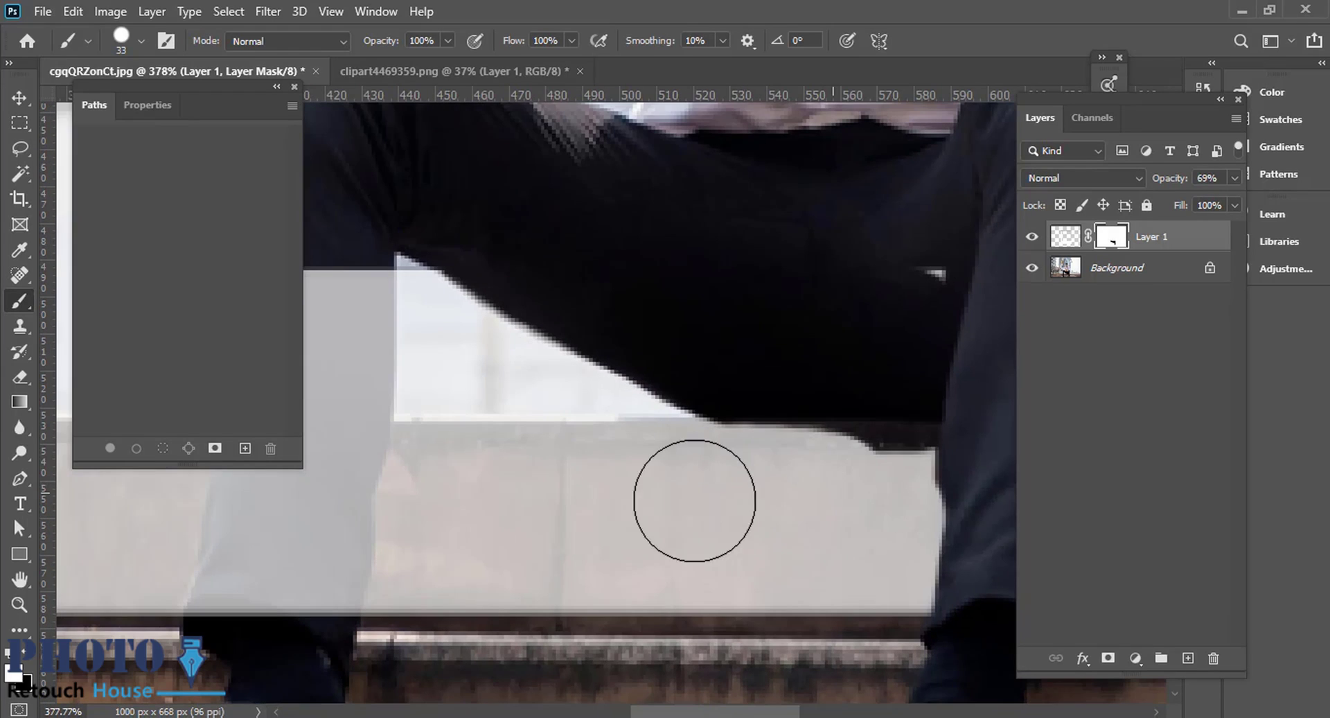
{"action": "left_click_drag", "start_coordinate": [837, 489], "coordinate": [816, 489]}
{"action": "mouse_move", "coordinate": [892, 459]}
{"action": "left_mouse_down"}
{"action": "mouse_move", "coordinate": [754, 460]}
{"action": "mouse_move", "coordinate": [775, 465]}
{"action": "left_mouse_up"}
{"action": "left_click_drag", "start_coordinate": [903, 434], "coordinate": [907, 434]}
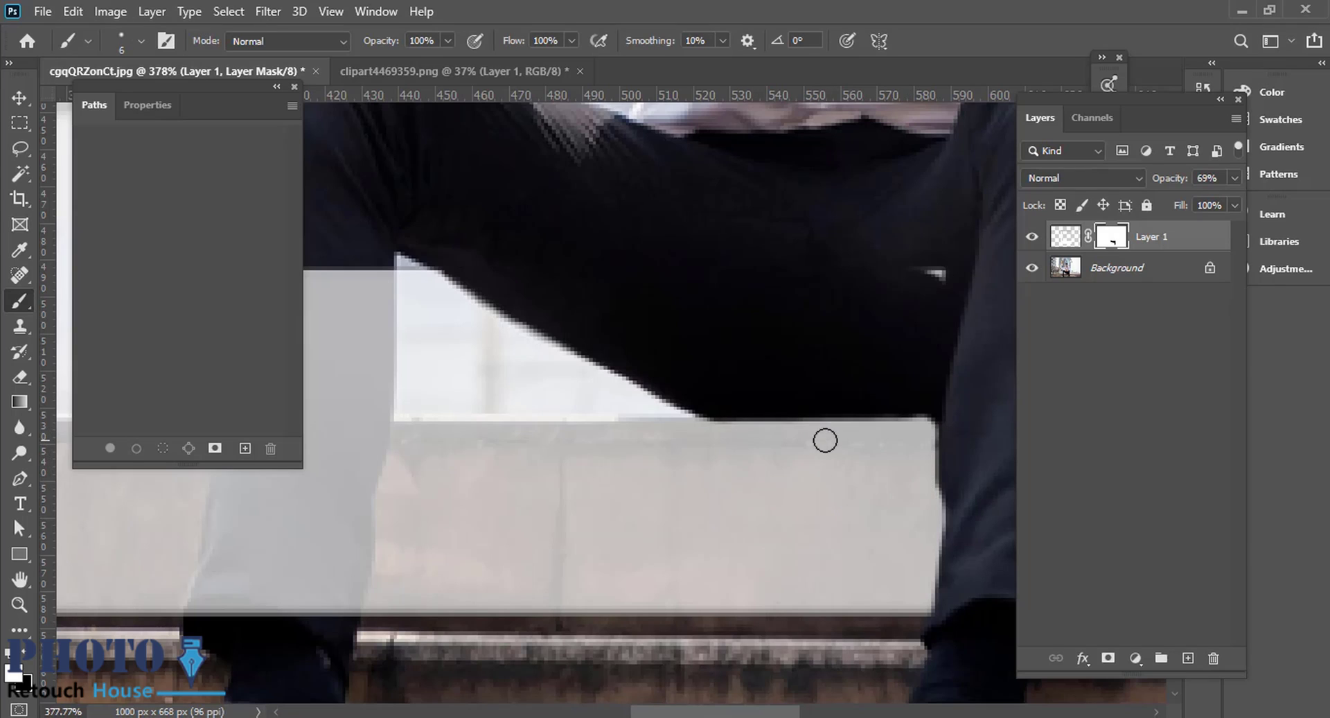
Step: Select the whole photo frame along its outer edges with a rectangular marquee of about 366 by 436 px
{"action": "scroll", "coordinate": [825, 440], "scroll_direction": "down", "scroll_amount": 2}
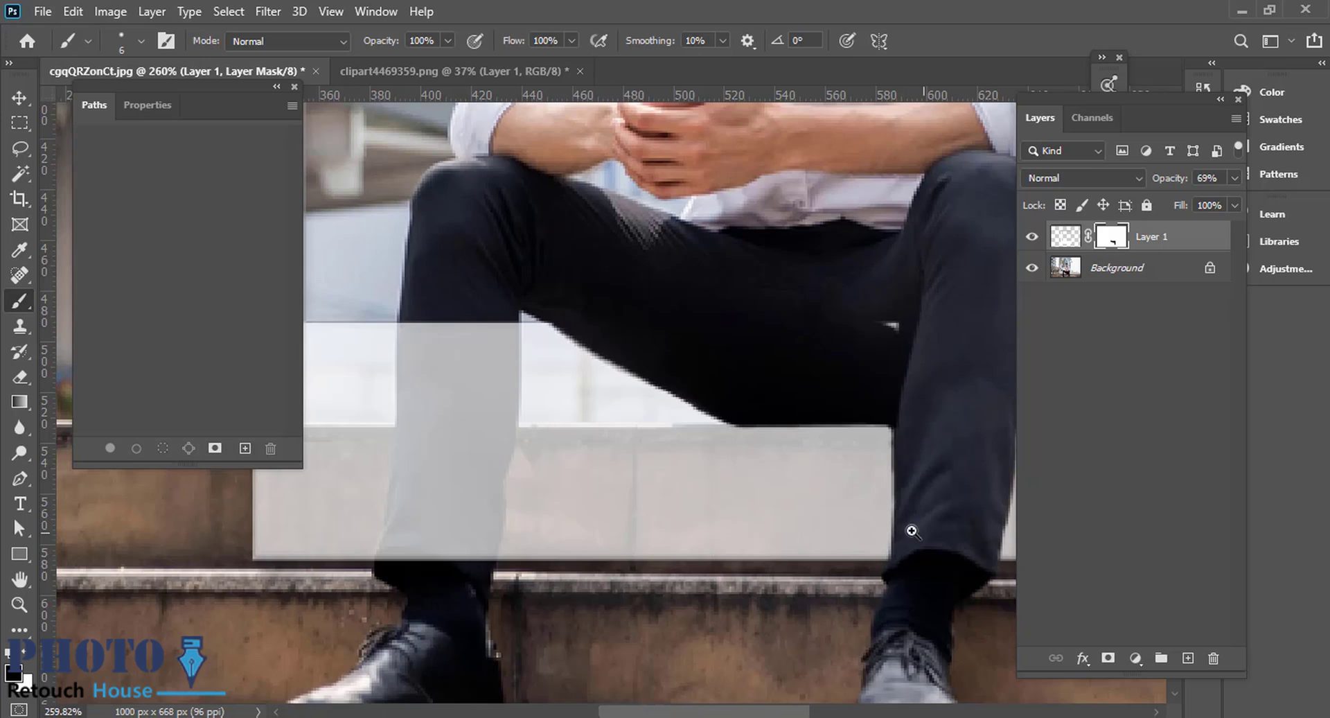
{"action": "scroll", "coordinate": [912, 531], "scroll_direction": "down", "scroll_amount": 4}
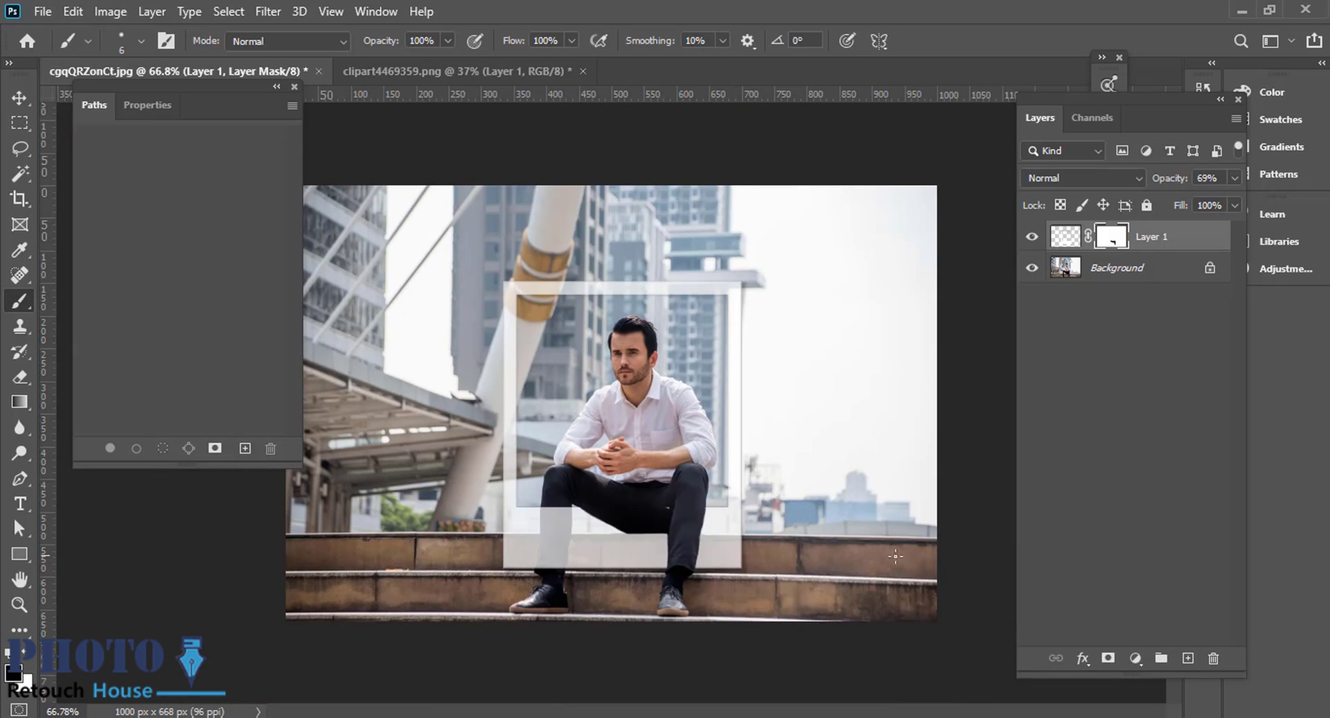
{"action": "scroll", "coordinate": [614, 401], "scroll_direction": "up", "scroll_amount": 1}
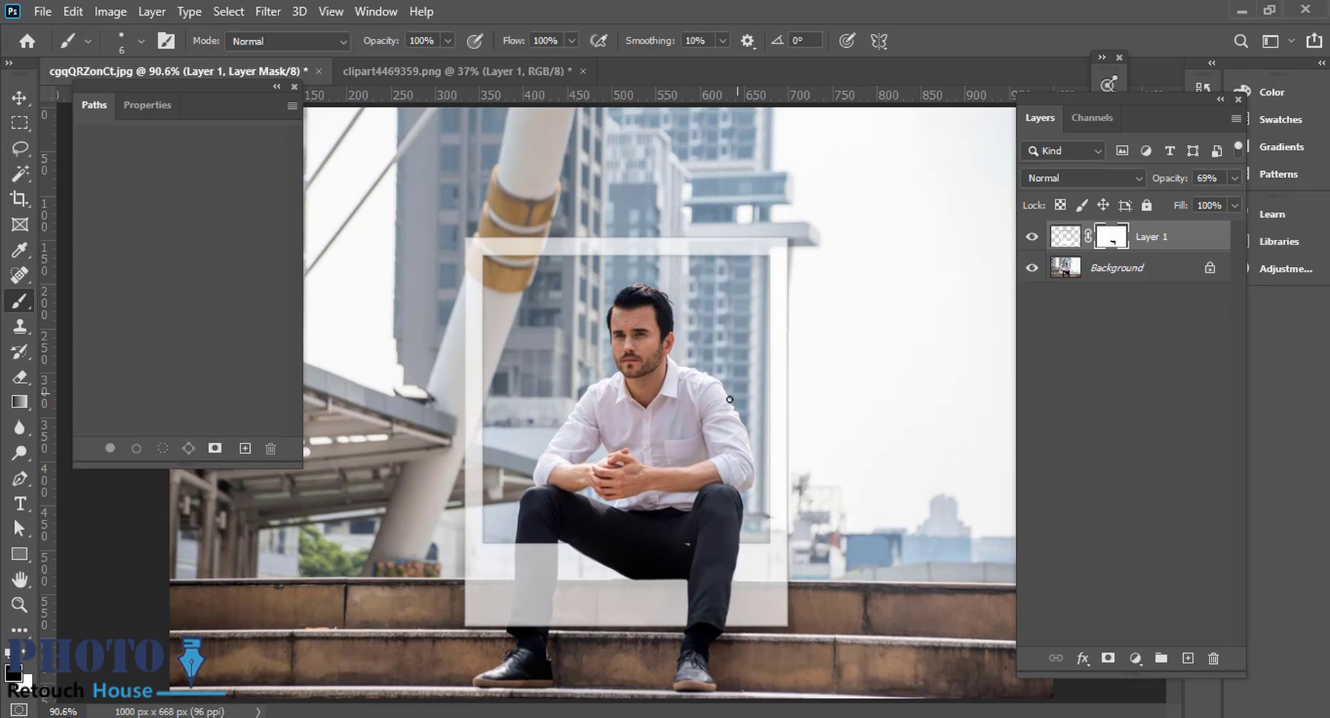
{"action": "left_click", "coordinate": [20, 122]}
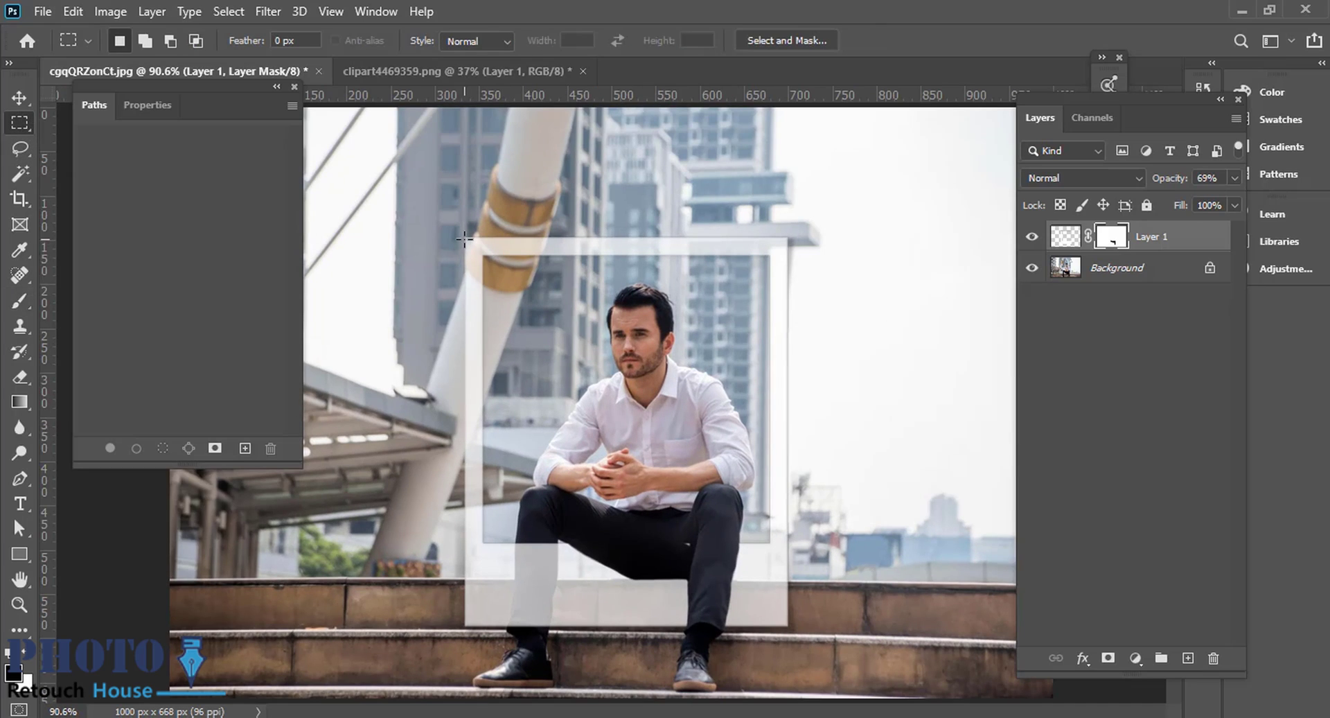
{"action": "left_click_drag", "start_coordinate": [466, 239], "coordinate": [790, 624]}
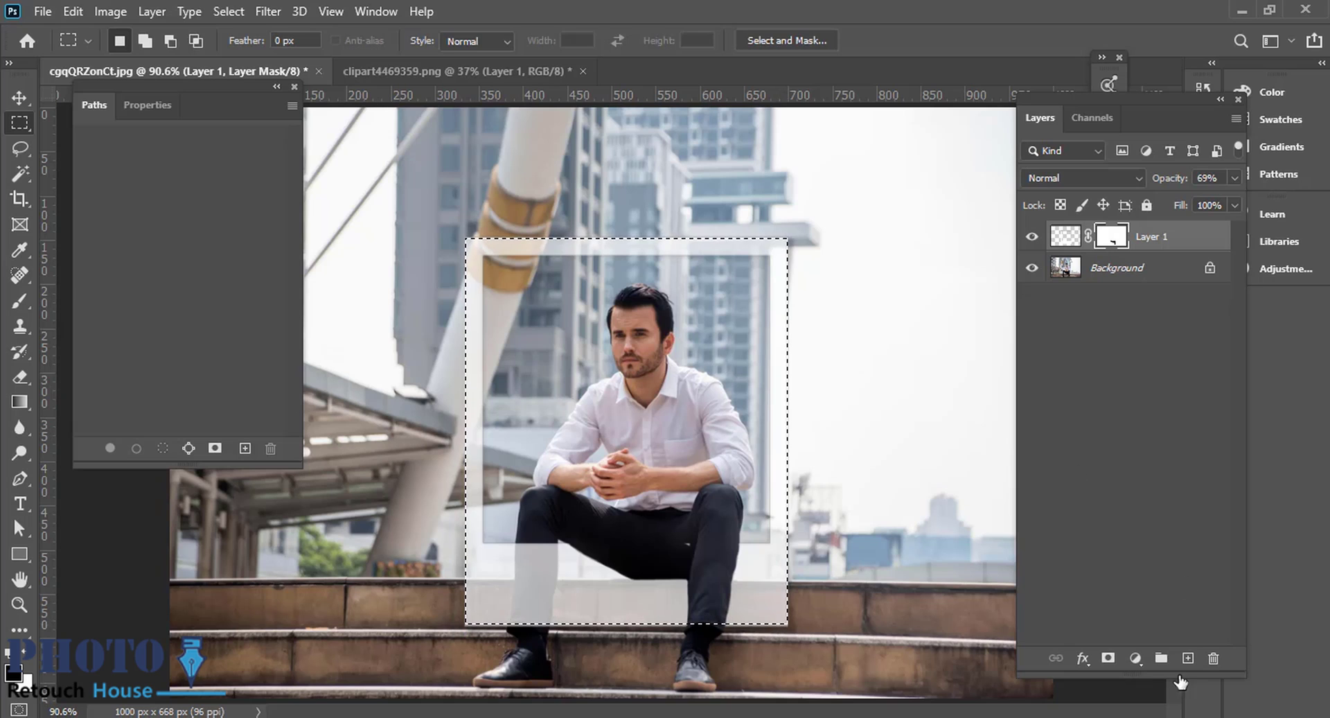
Step: Try a Color Balance adjustment layer shifting the selected area's midtones toward red, with the frame layer at 100% opacity
{"action": "left_click", "coordinate": [1136, 658]}
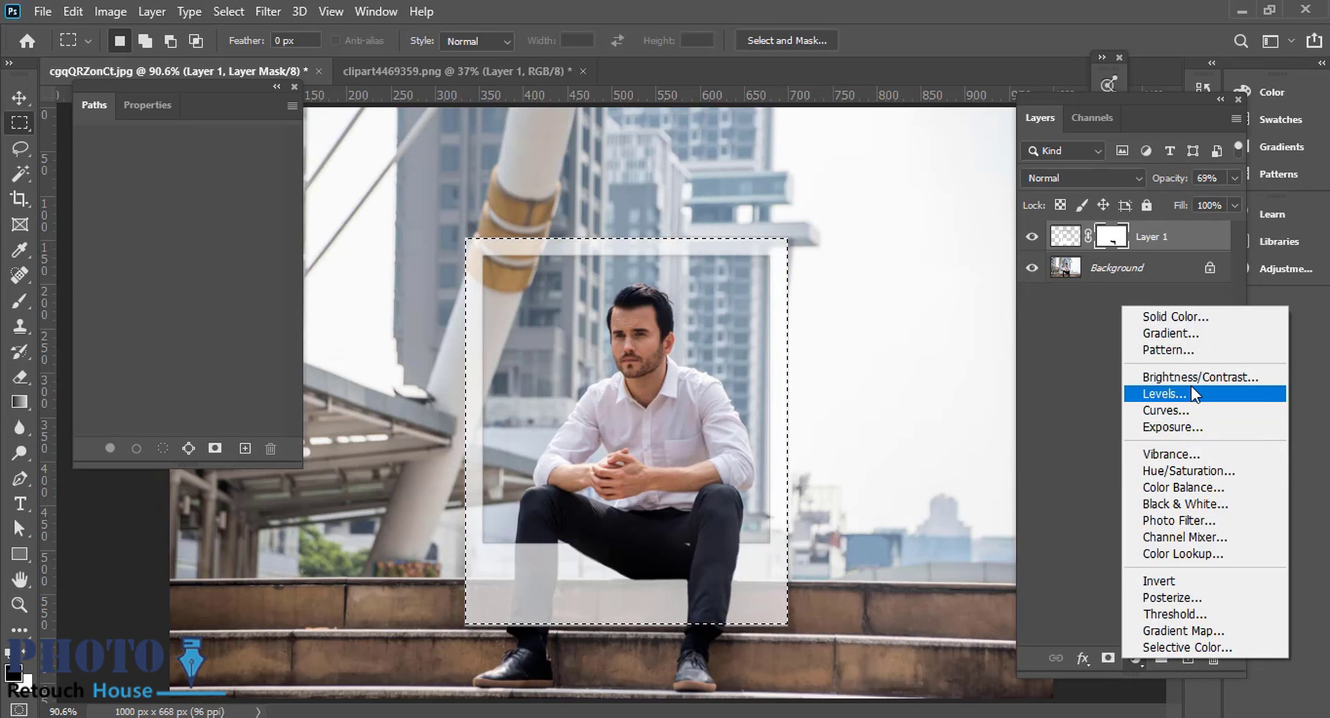
{"action": "left_click", "coordinate": [1202, 487]}
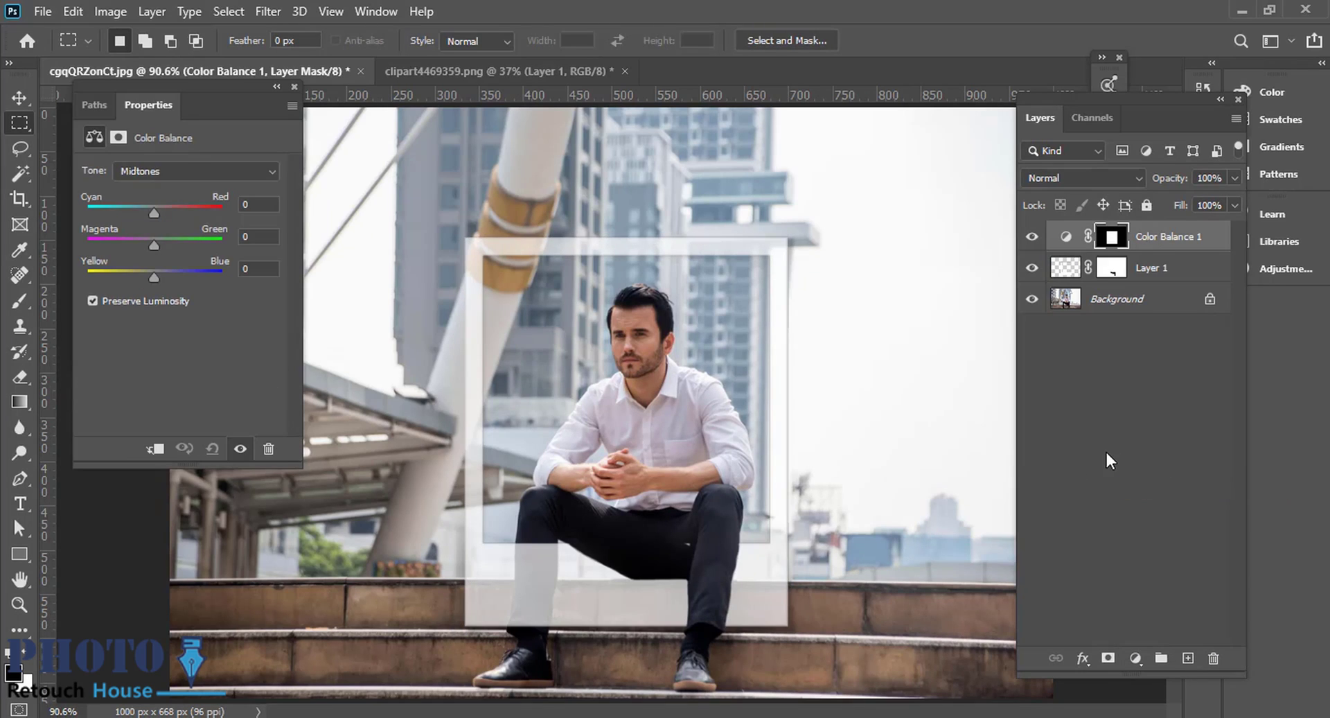
{"action": "key", "text": "ctrl+0"}
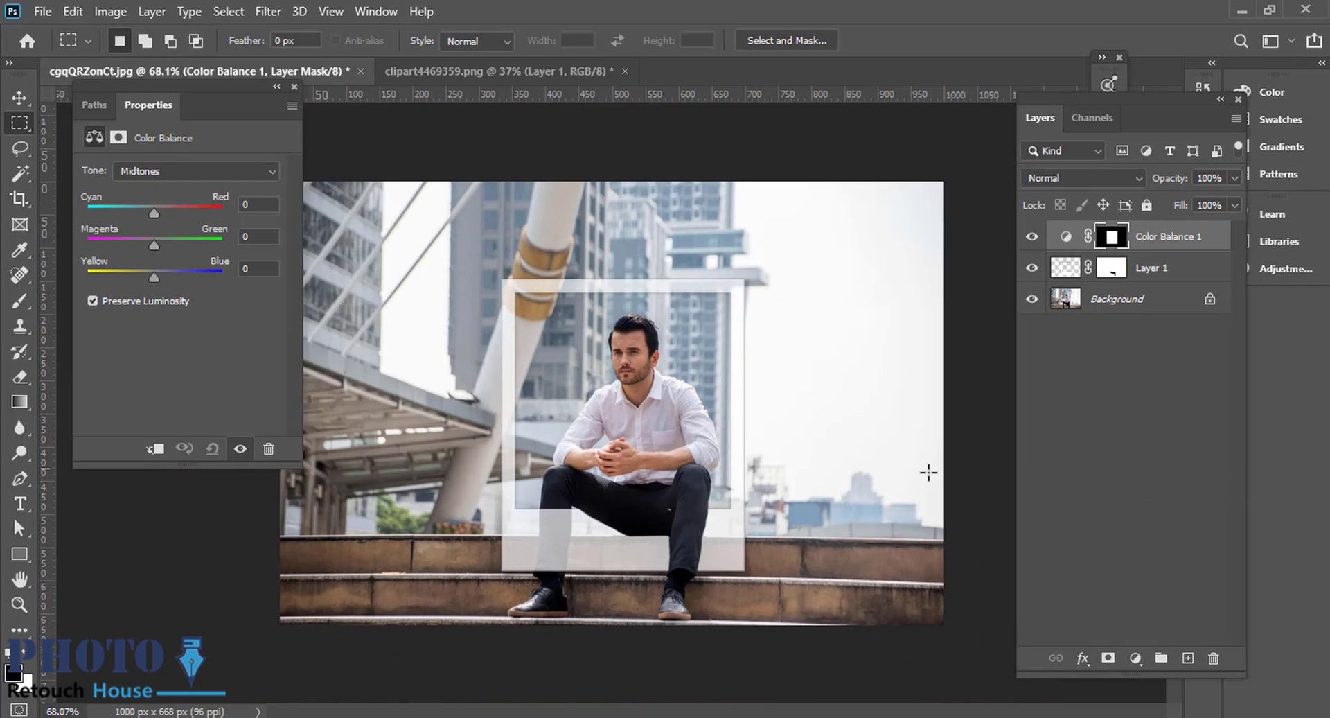
{"action": "left_click", "coordinate": [1070, 275]}
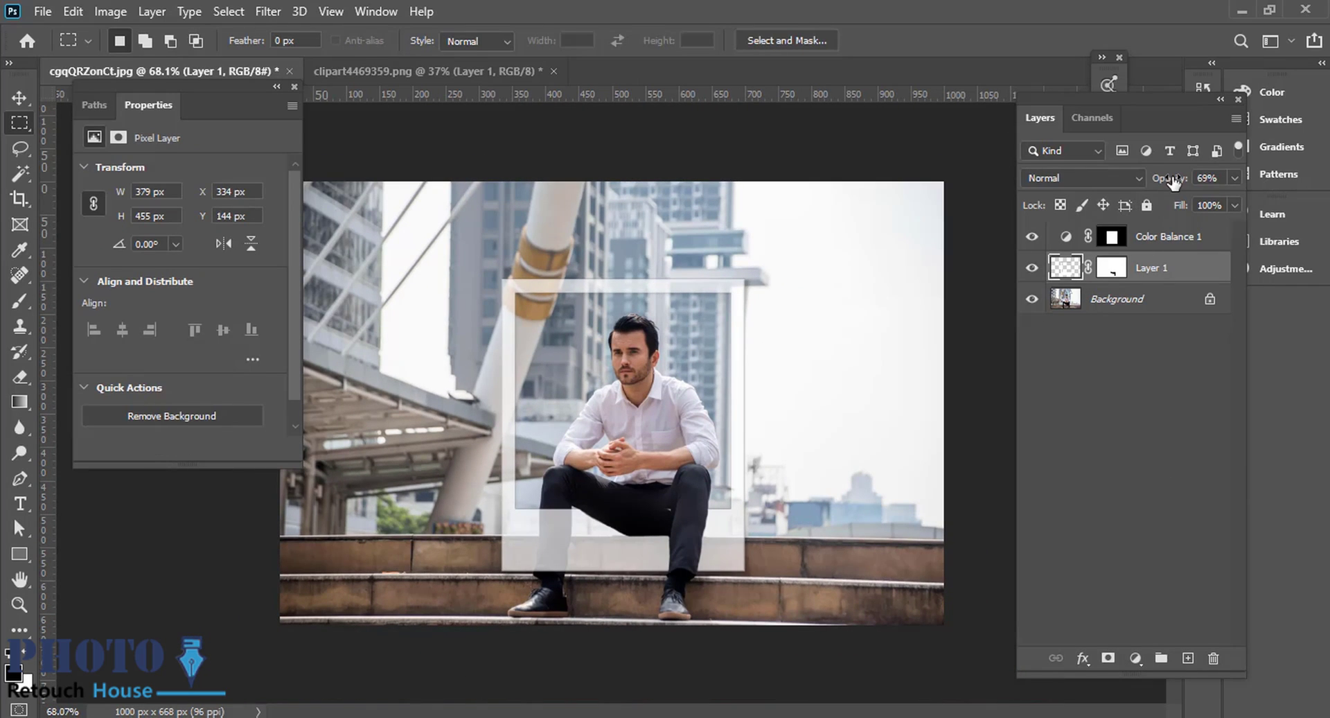
{"action": "left_click_drag", "start_coordinate": [1173, 181], "coordinate": [1288, 189]}
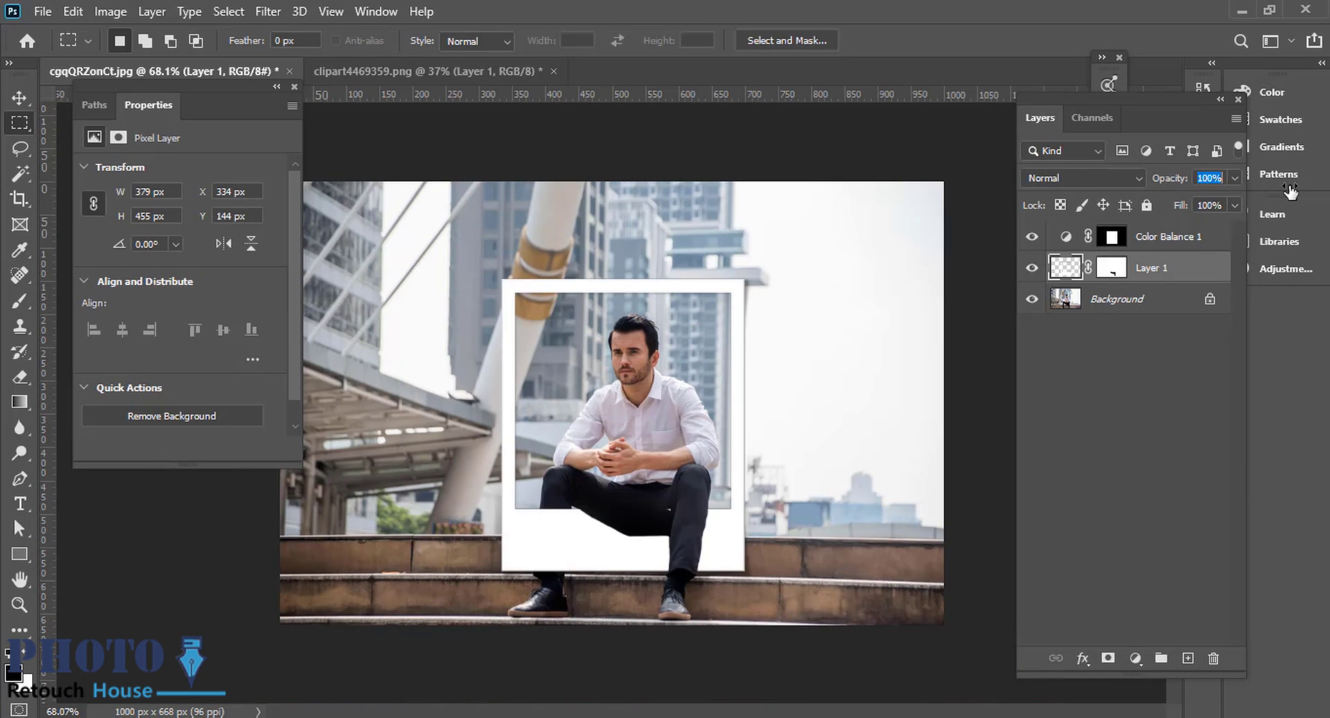
{"action": "left_click", "coordinate": [1067, 244]}
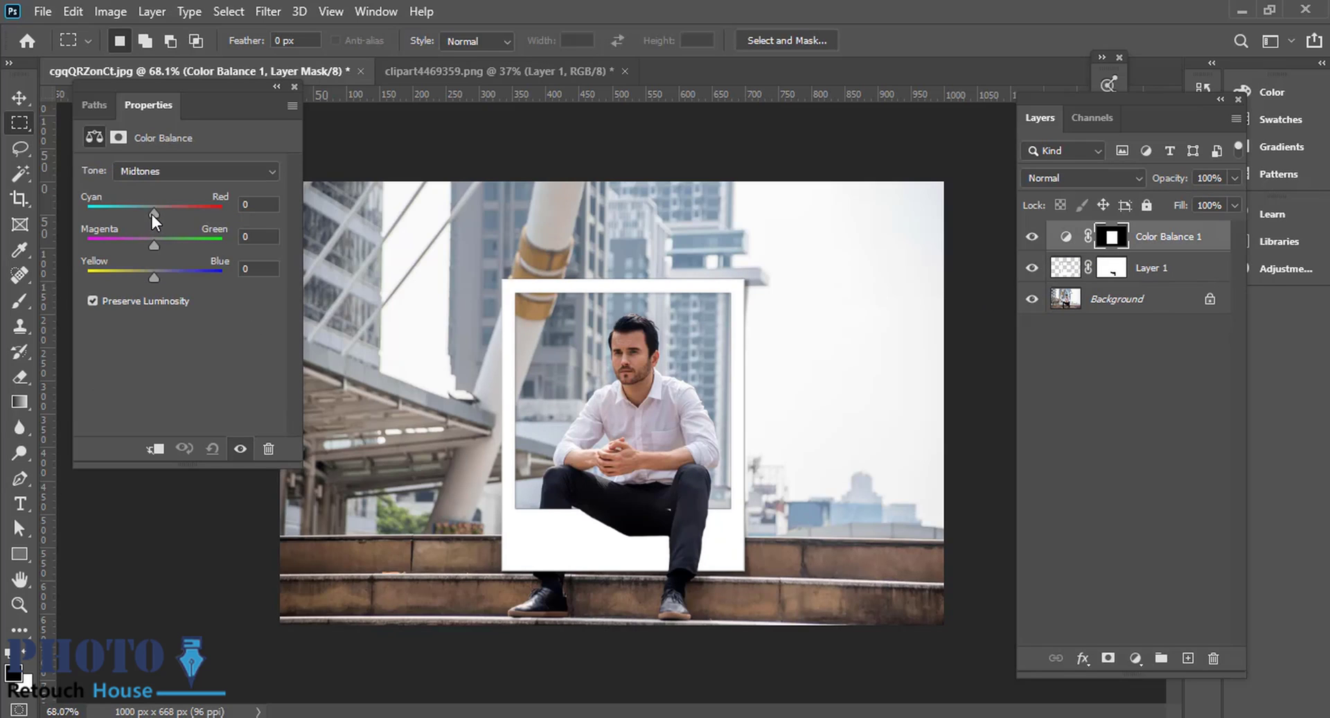
{"action": "left_click_drag", "start_coordinate": [154, 213], "coordinate": [222, 215]}
{"action": "key", "text": "ctrl+z"}
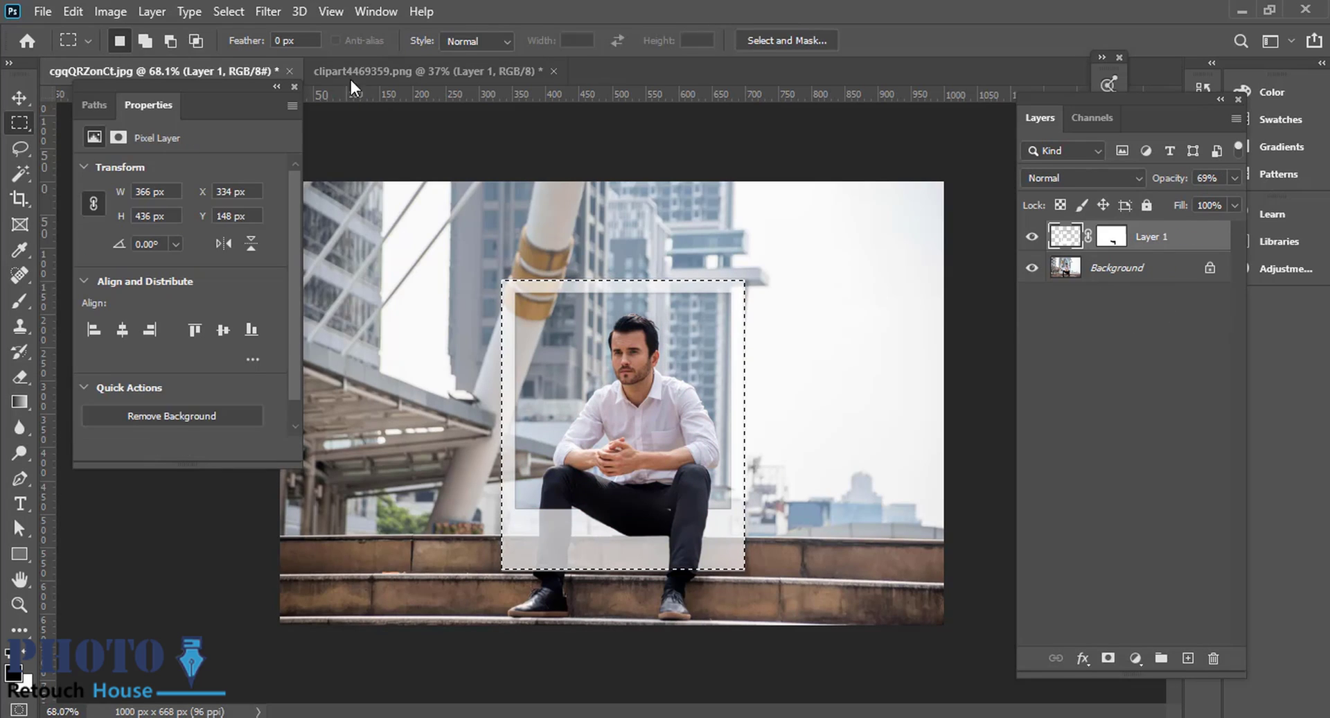
Step: Invert the selection and add a Black & White adjustment layer to the area outside the frame
{"action": "left_click", "coordinate": [239, 14]}
{"action": "left_click", "coordinate": [281, 87]}
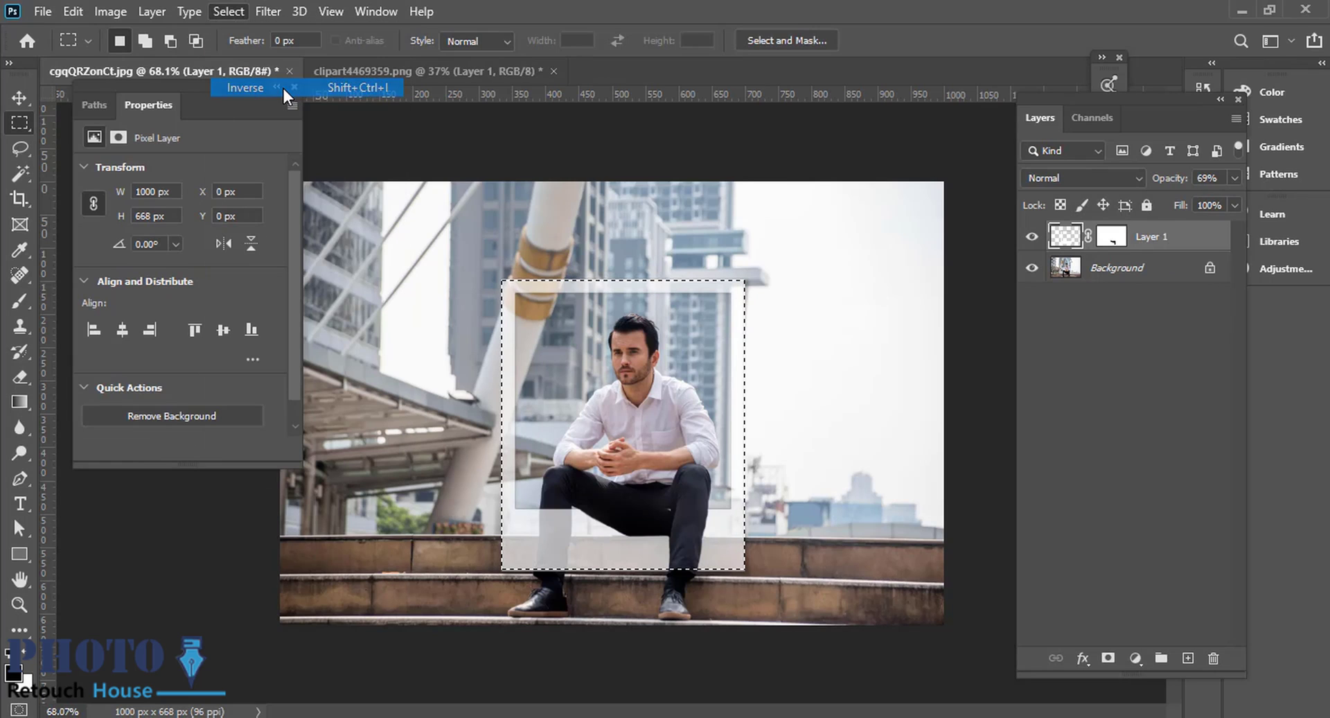
{"action": "left_click", "coordinate": [1136, 658]}
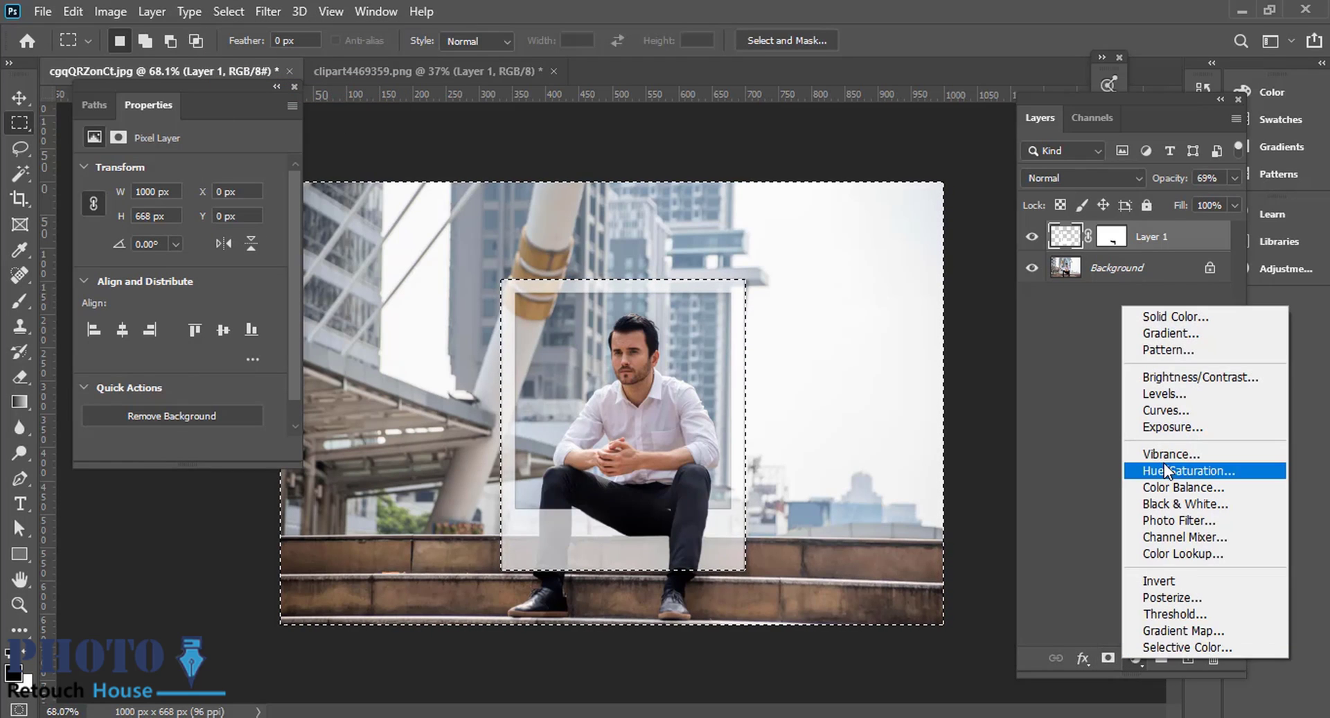
{"action": "left_click", "coordinate": [1221, 505]}
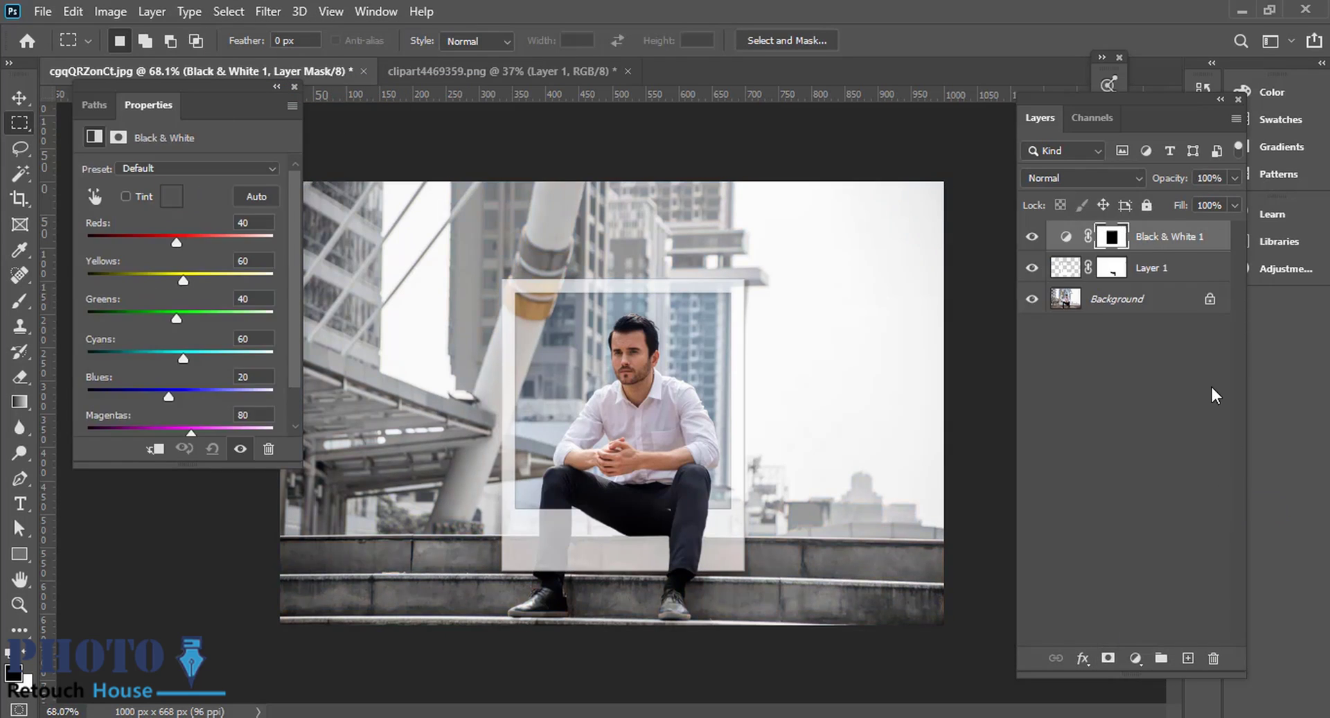
Step: Set the Black & White adjustment's Reds to -43, Yellows to 77, Cyans to -14 and Blues to -22
{"action": "left_click_drag", "start_coordinate": [184, 279], "coordinate": [151, 243]}
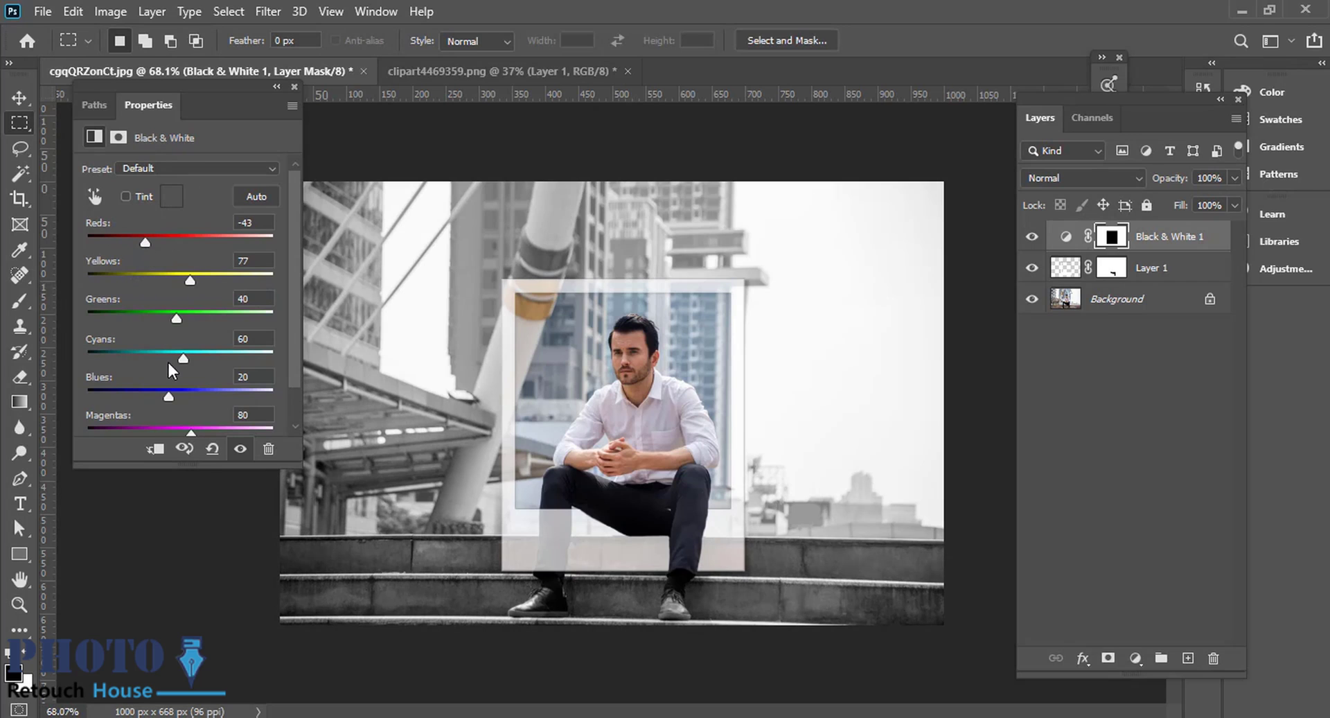
{"action": "left_click_drag", "start_coordinate": [183, 358], "coordinate": [153, 398]}
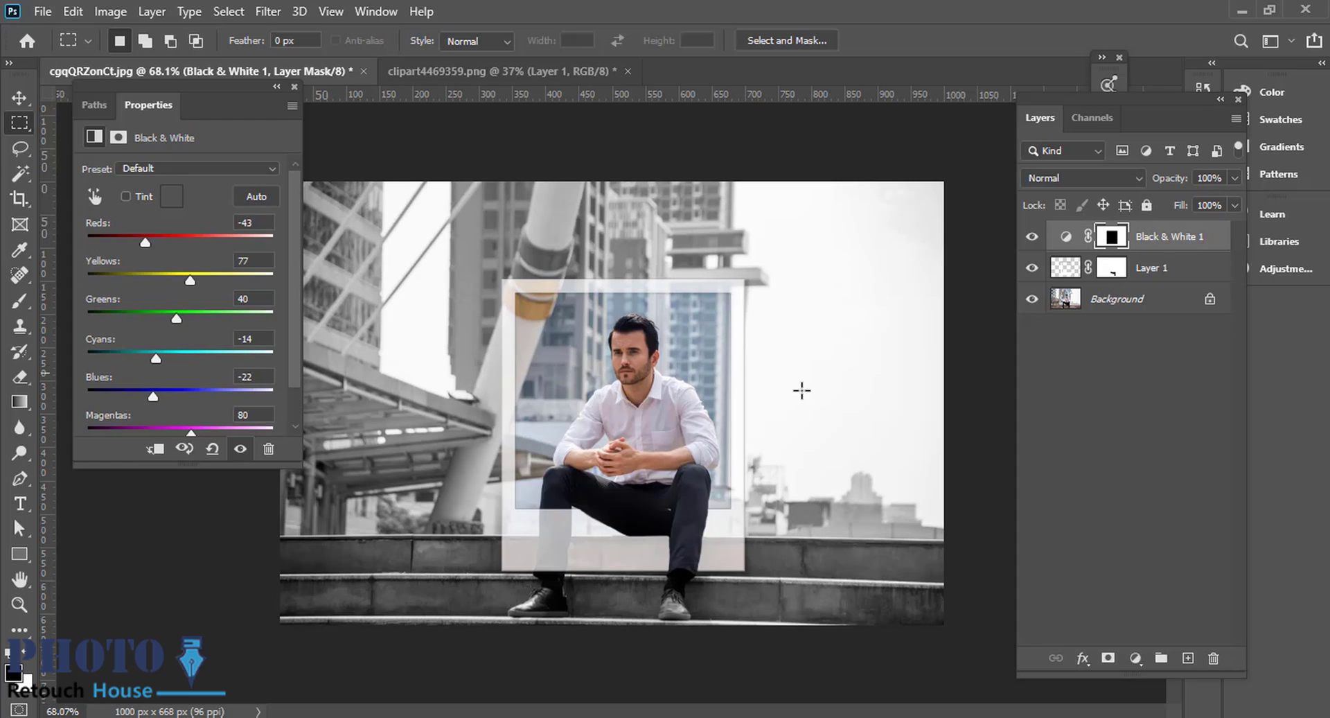
Step: Set the Black & White adjustment's Magentas to -72, Reds to -119 and Yellows to 23
{"action": "left_click_drag", "start_coordinate": [805, 529], "coordinate": [776, 535]}
{"action": "scroll", "coordinate": [678, 489], "scroll_direction": "up", "scroll_amount": 3}
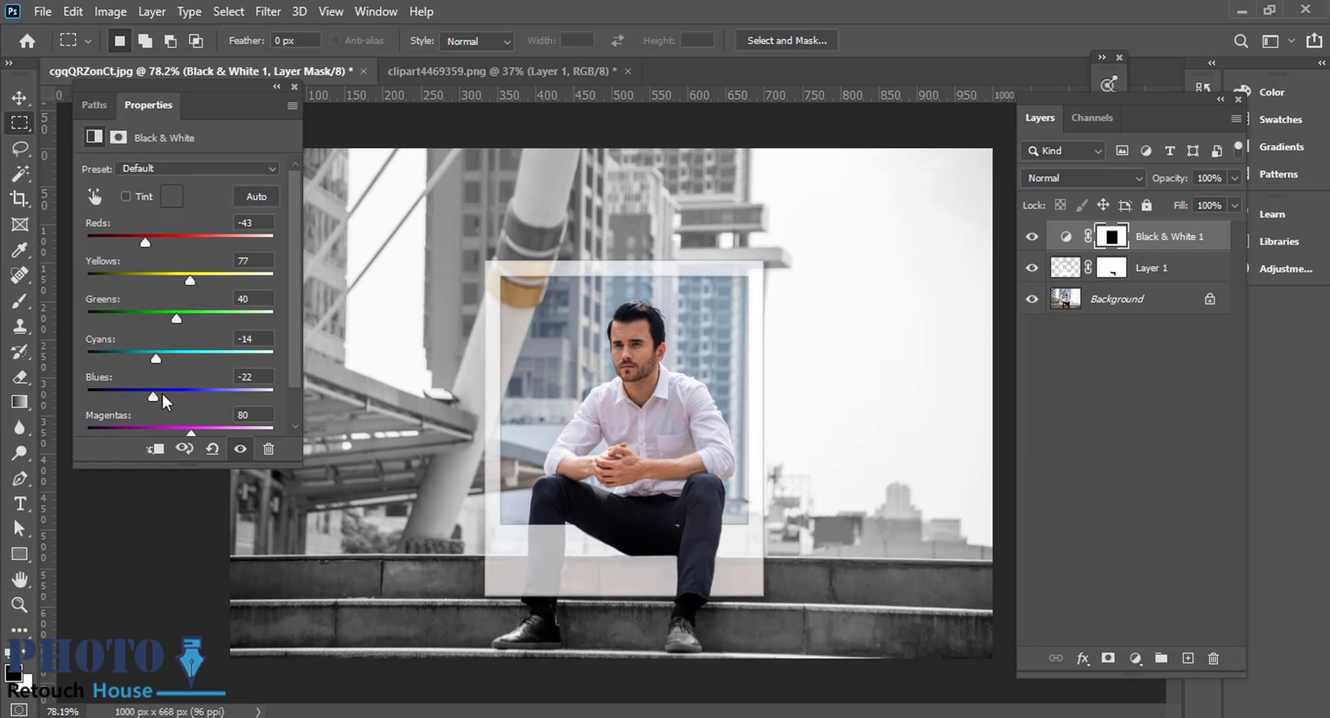
{"action": "scroll", "coordinate": [263, 393], "scroll_direction": "down", "scroll_amount": 2}
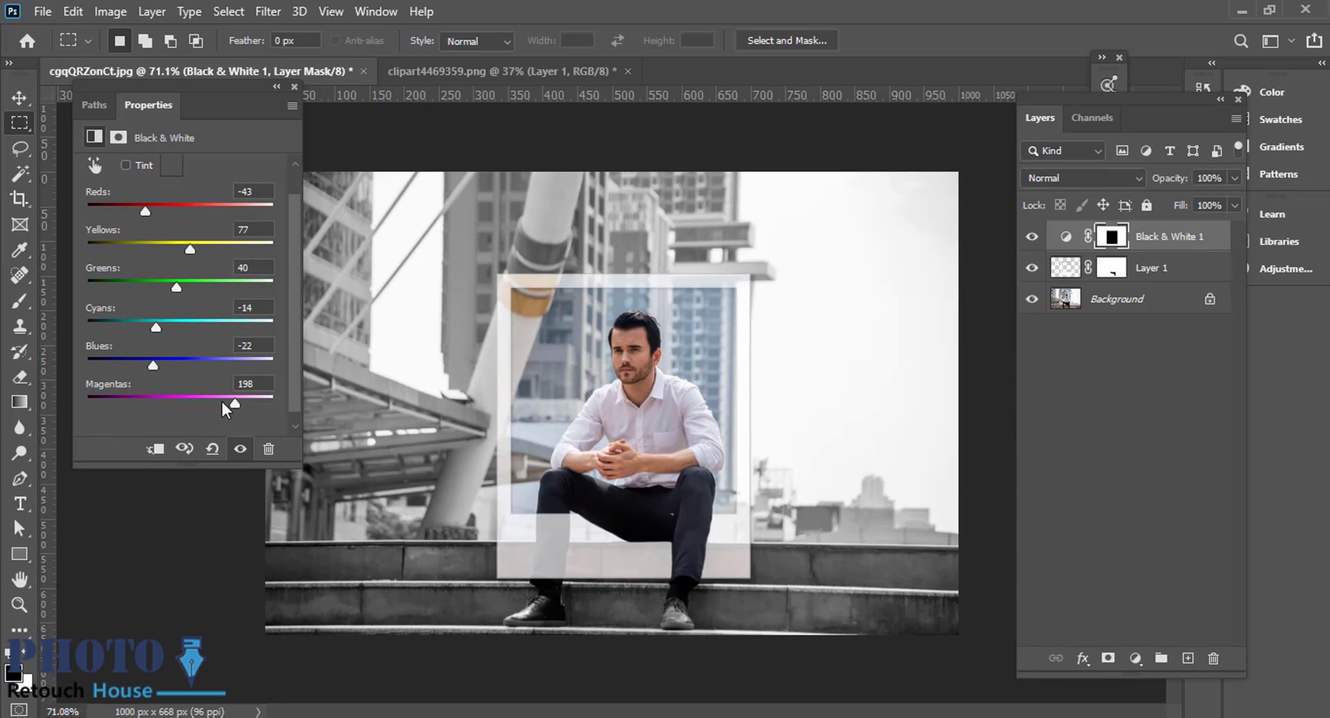
{"action": "scroll", "coordinate": [176, 243], "scroll_direction": "up", "scroll_amount": 1}
{"action": "left_click_drag", "start_coordinate": [144, 241], "coordinate": [118, 244]}
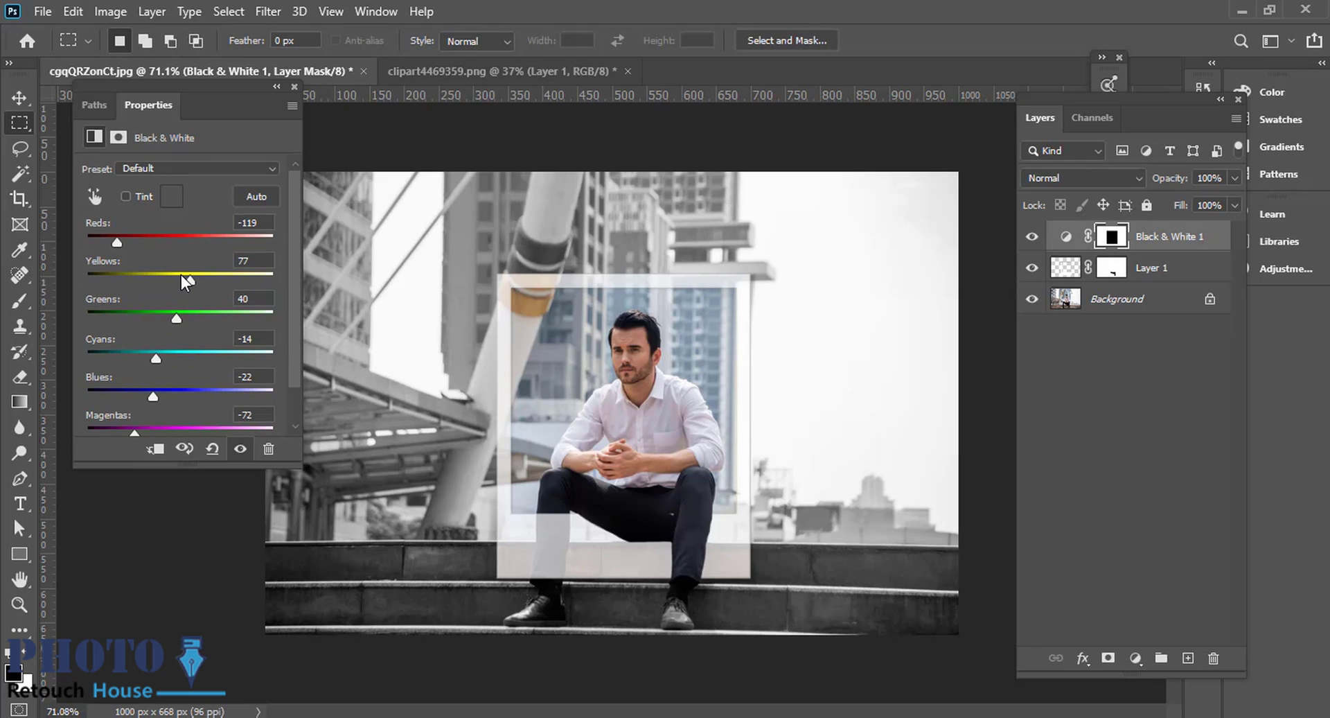
{"action": "mouse_move", "coordinate": [189, 280]}
{"action": "left_mouse_down"}
{"action": "mouse_move", "coordinate": [143, 281]}
{"action": "mouse_move", "coordinate": [171, 281]}
{"action": "left_mouse_up"}
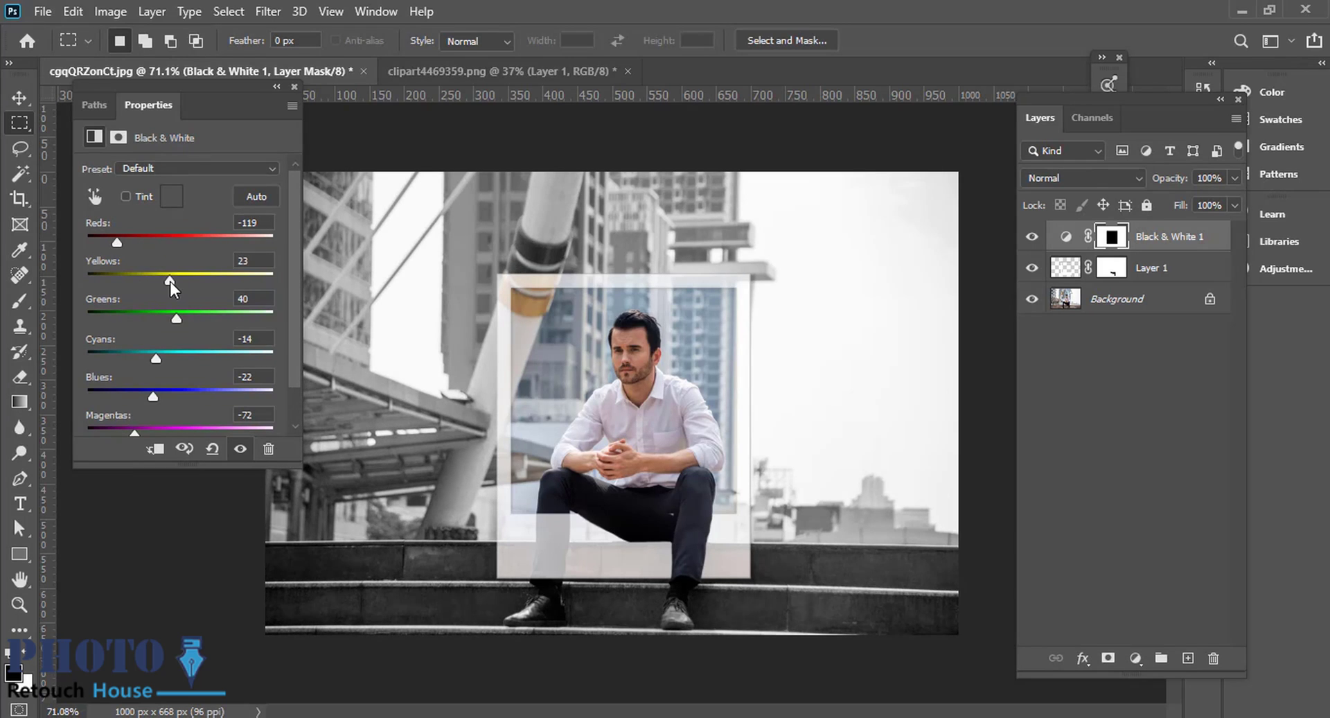
Step: Set the Black & White adjustment's Greens to -48, Yellows to -82 and Blues to -106, and lower the Cyans
{"action": "left_click_drag", "start_coordinate": [823, 392], "coordinate": [708, 429]}
{"action": "left_click_drag", "start_coordinate": [175, 317], "coordinate": [131, 281]}
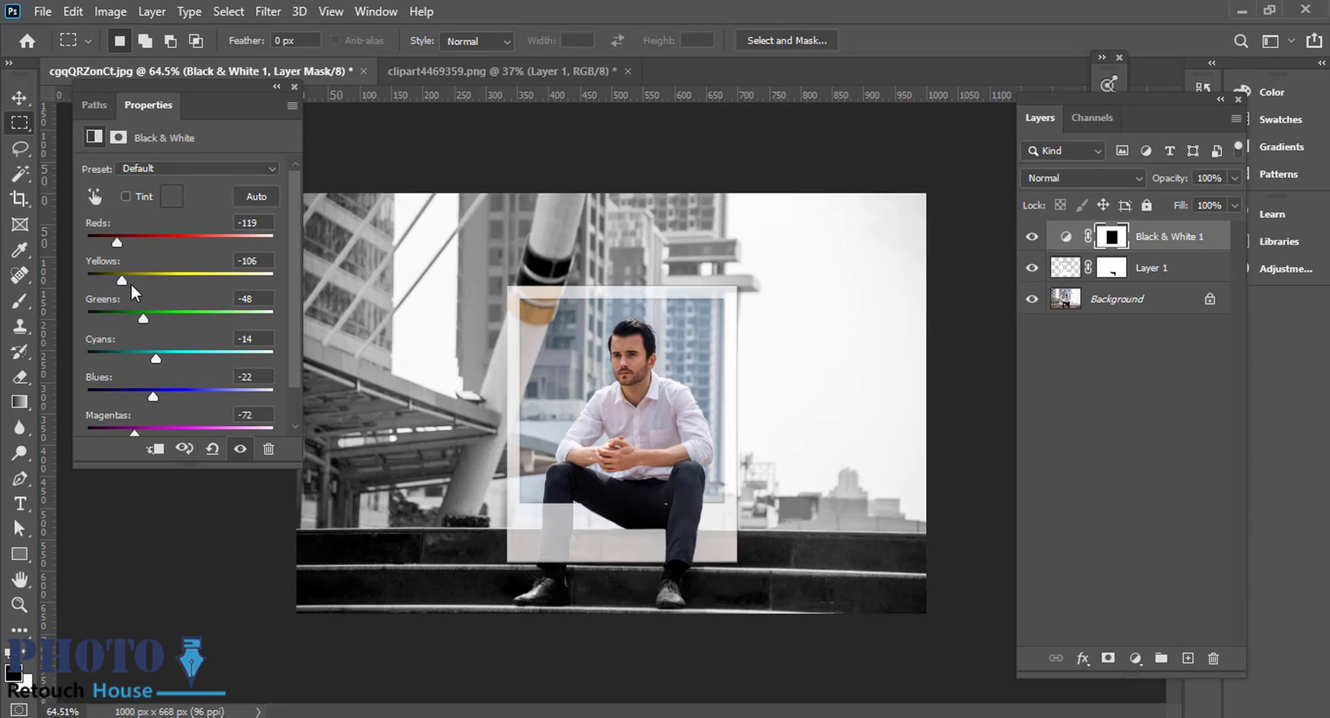
{"action": "left_click_drag", "start_coordinate": [153, 396], "coordinate": [122, 396]}
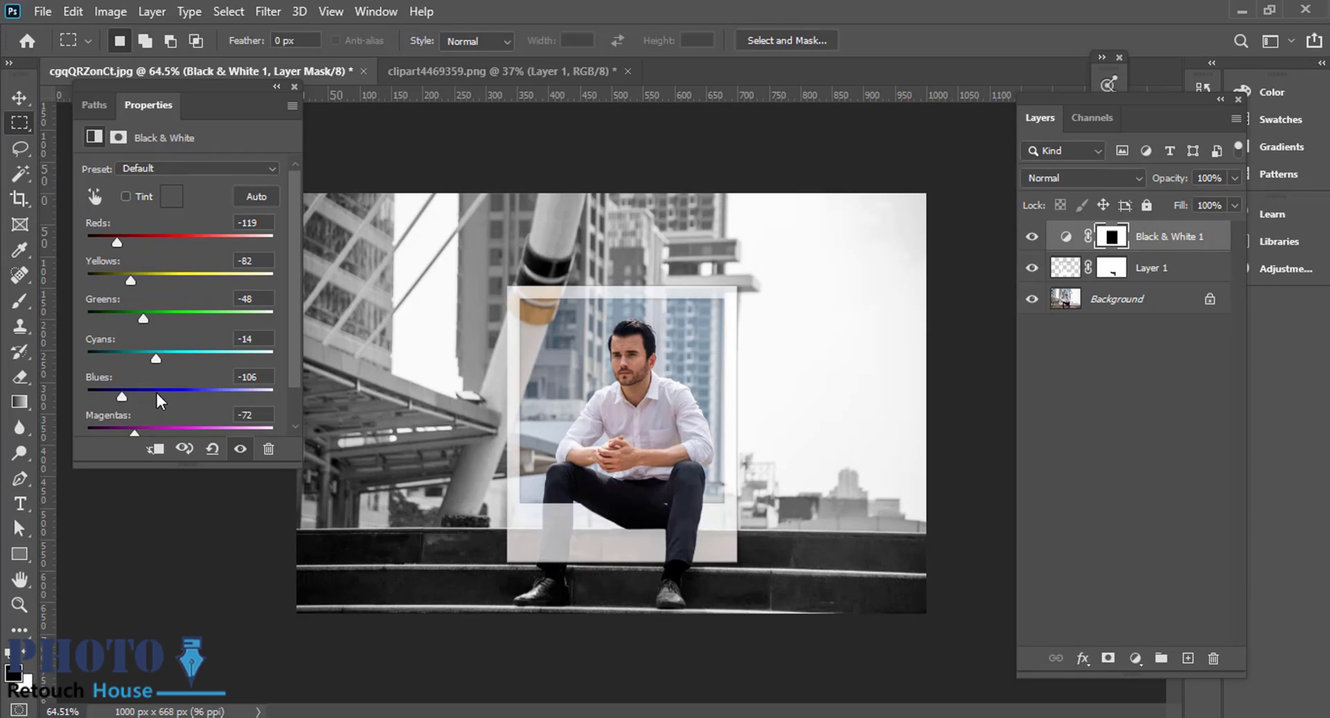
{"action": "left_click_drag", "start_coordinate": [151, 356], "coordinate": [126, 368]}
{"action": "left_click_drag", "start_coordinate": [890, 360], "coordinate": [734, 394]}
Step: Raise the opacity of the photo frame layer, Layer 1, to 100%
{"action": "left_click", "coordinate": [1178, 269]}
{"action": "left_click_drag", "start_coordinate": [1172, 179], "coordinate": [1214, 179]}
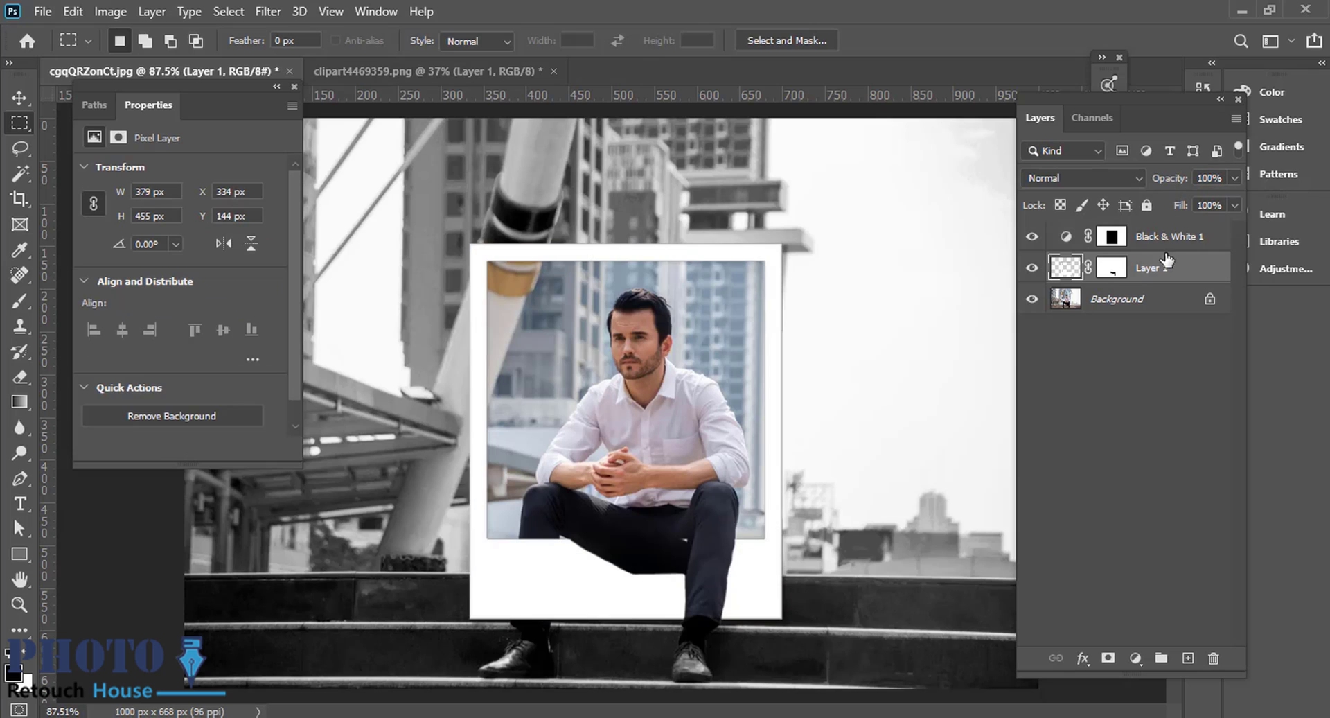
{"action": "left_click_drag", "start_coordinate": [934, 368], "coordinate": [902, 376]}
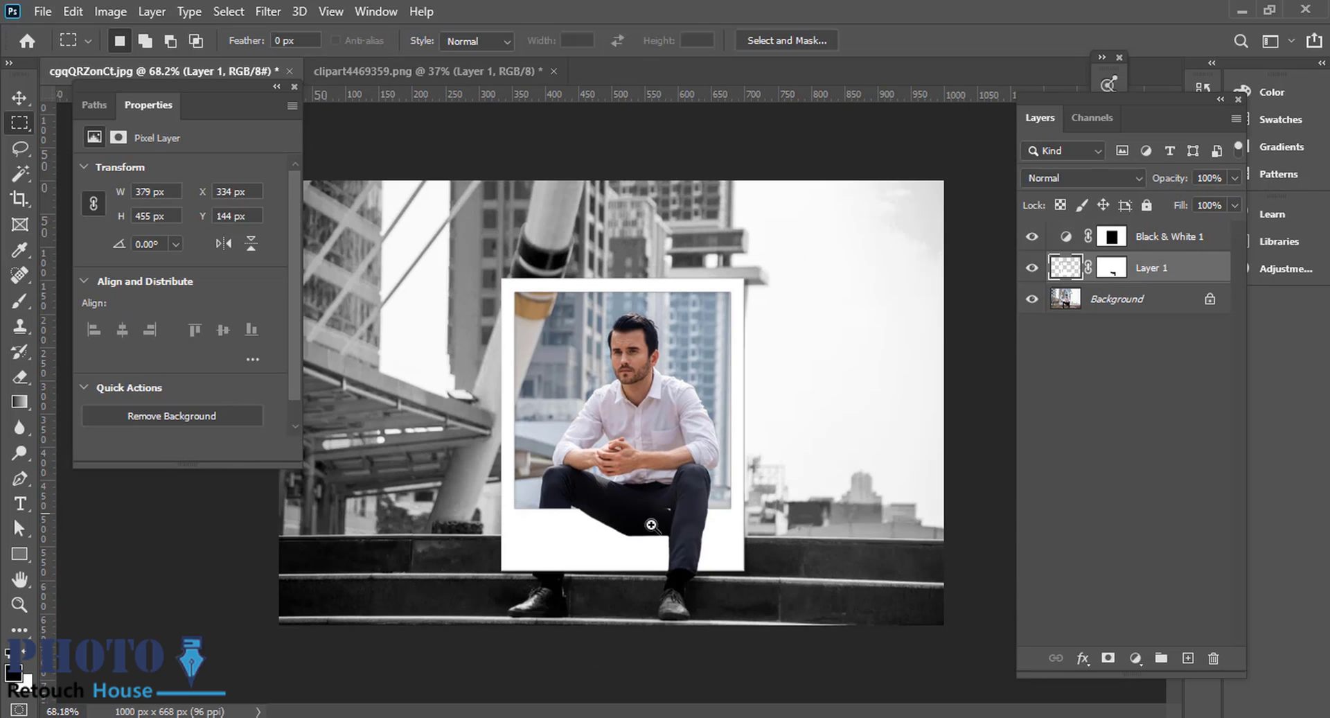
Step: Try touching up the frame layer's edge around the man's legs with a 6 px brush, and undo the stroke
{"action": "left_click_drag", "start_coordinate": [651, 525], "coordinate": [742, 525]}
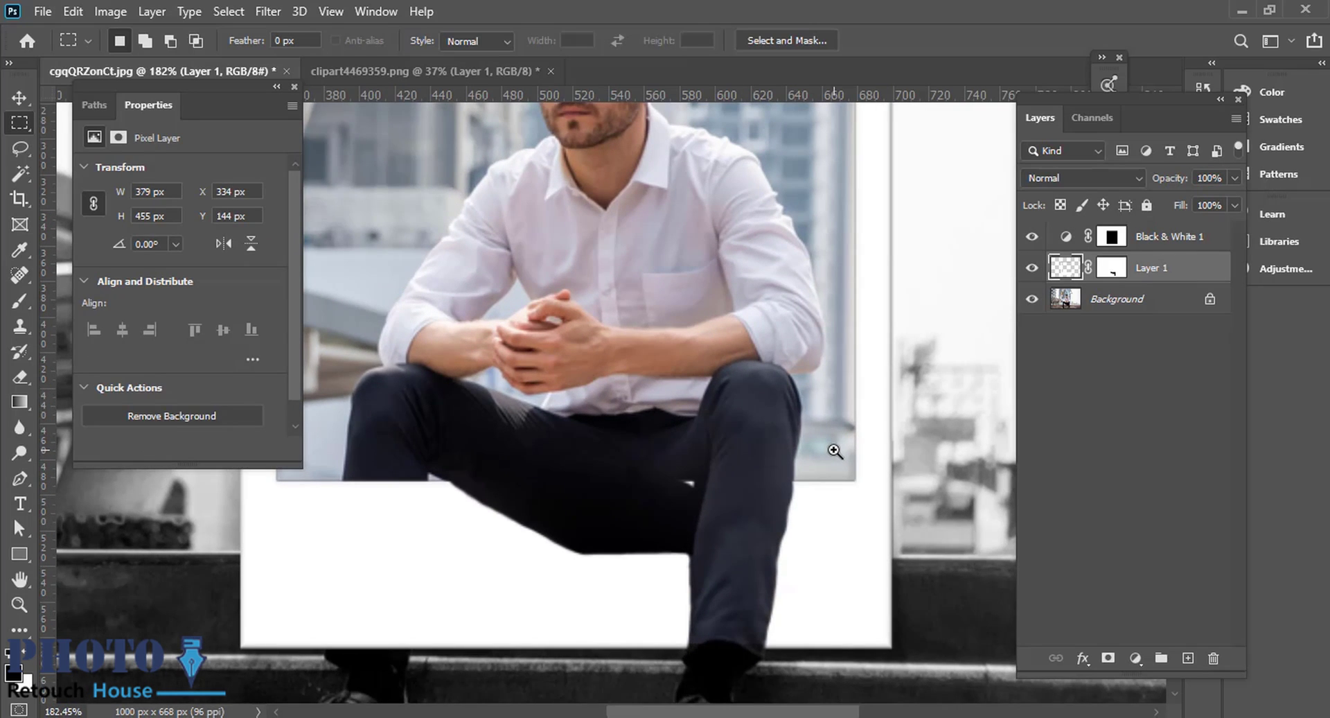
{"action": "left_click_drag", "start_coordinate": [834, 451], "coordinate": [807, 454]}
{"action": "left_click_drag", "start_coordinate": [600, 459], "coordinate": [603, 381]}
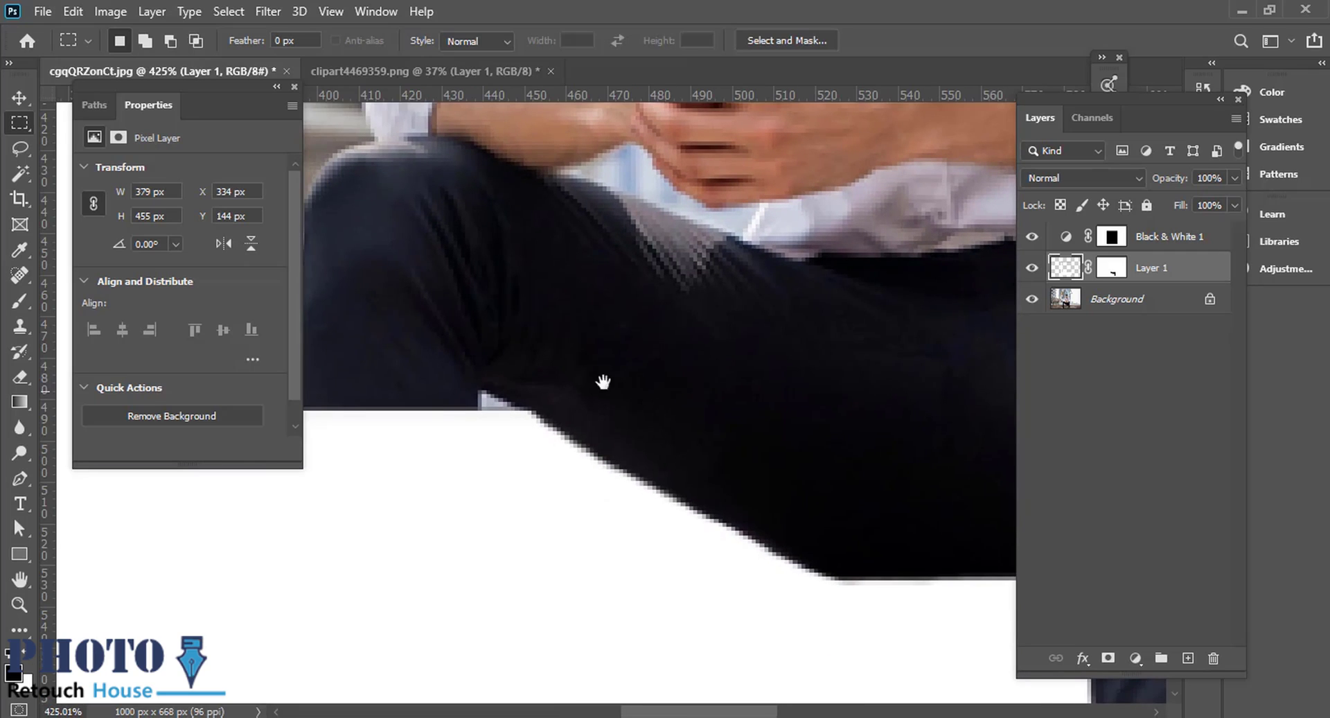
{"action": "key", "text": "b"}
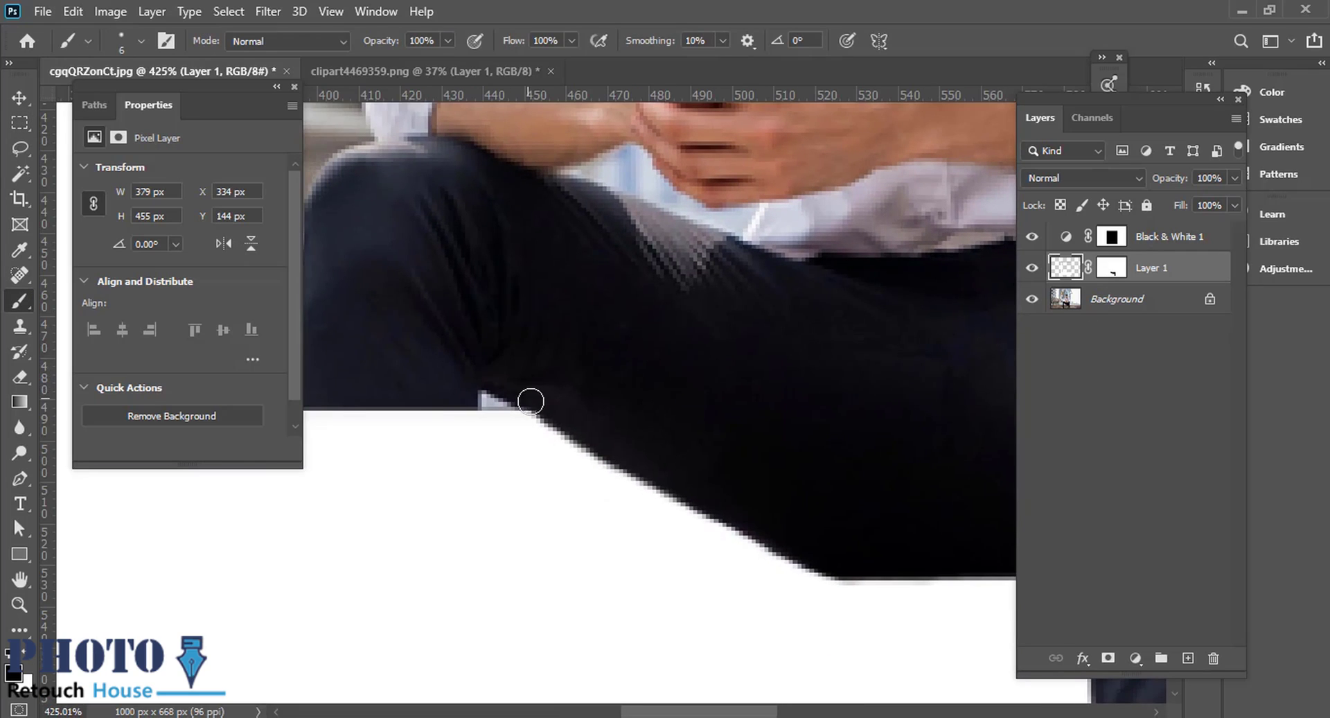
{"action": "left_click_drag", "start_coordinate": [833, 527], "coordinate": [658, 438]}
{"action": "left_click_drag", "start_coordinate": [658, 438], "coordinate": [576, 398]}
{"action": "left_click_drag", "start_coordinate": [672, 394], "coordinate": [596, 402]}
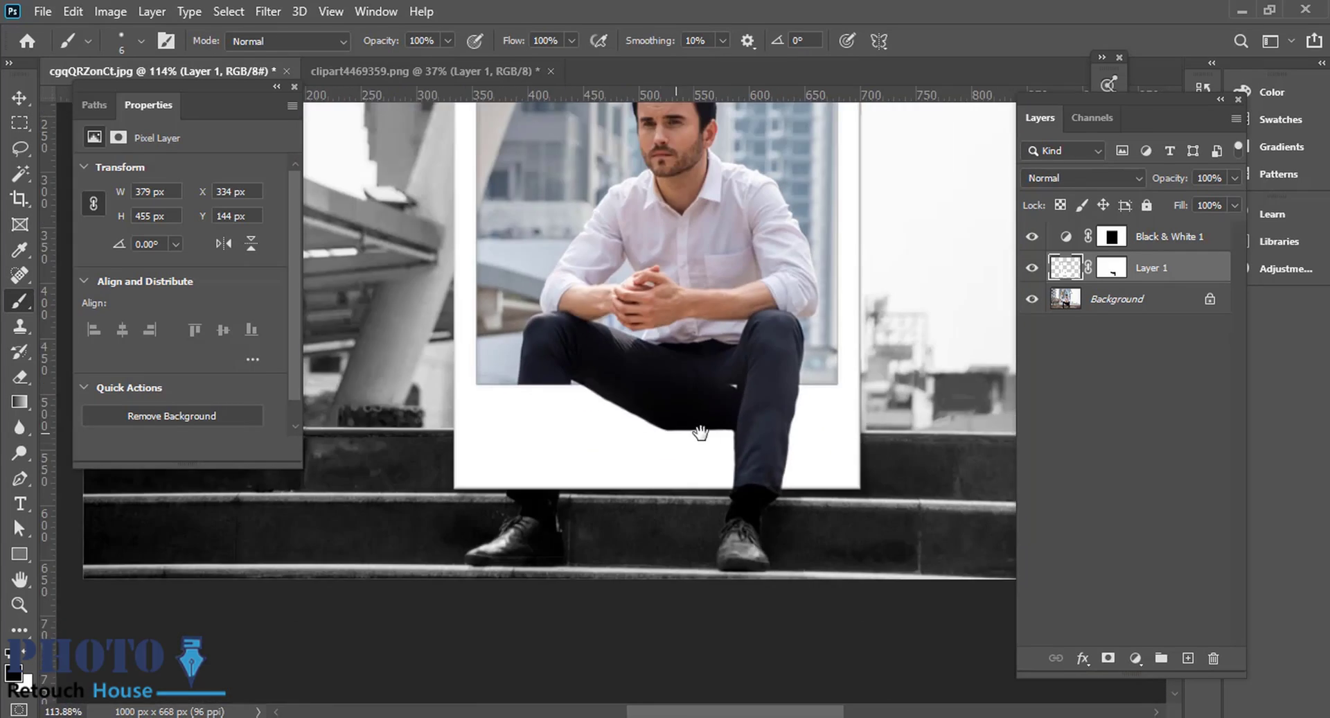
{"action": "left_click_drag", "start_coordinate": [799, 448], "coordinate": [887, 447]}
{"action": "left_click_drag", "start_coordinate": [568, 377], "coordinate": [559, 474]}
{"action": "key", "text": "ctrl+z"}
{"action": "key", "text": "x"}
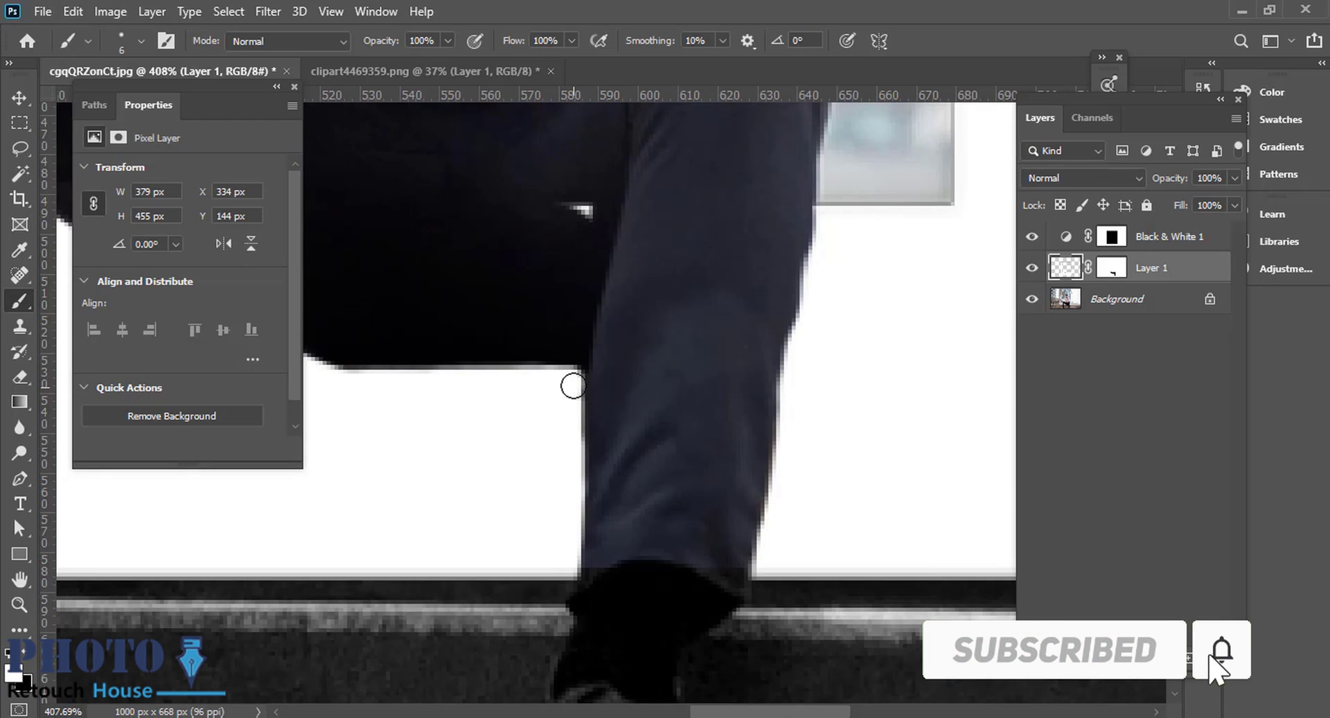
Step: Touch up Layer 1's mask with the 6 px brush where the thigh meets the inner edge of the lower leg
{"action": "left_click", "coordinate": [1113, 268]}
{"action": "key", "text": "x"}
{"action": "mouse_move", "coordinate": [572, 385]}
{"action": "left_mouse_down"}
{"action": "mouse_move", "coordinate": [570, 478]}
{"action": "mouse_move", "coordinate": [570, 402]}
{"action": "left_mouse_up"}
{"action": "key", "text": "x"}
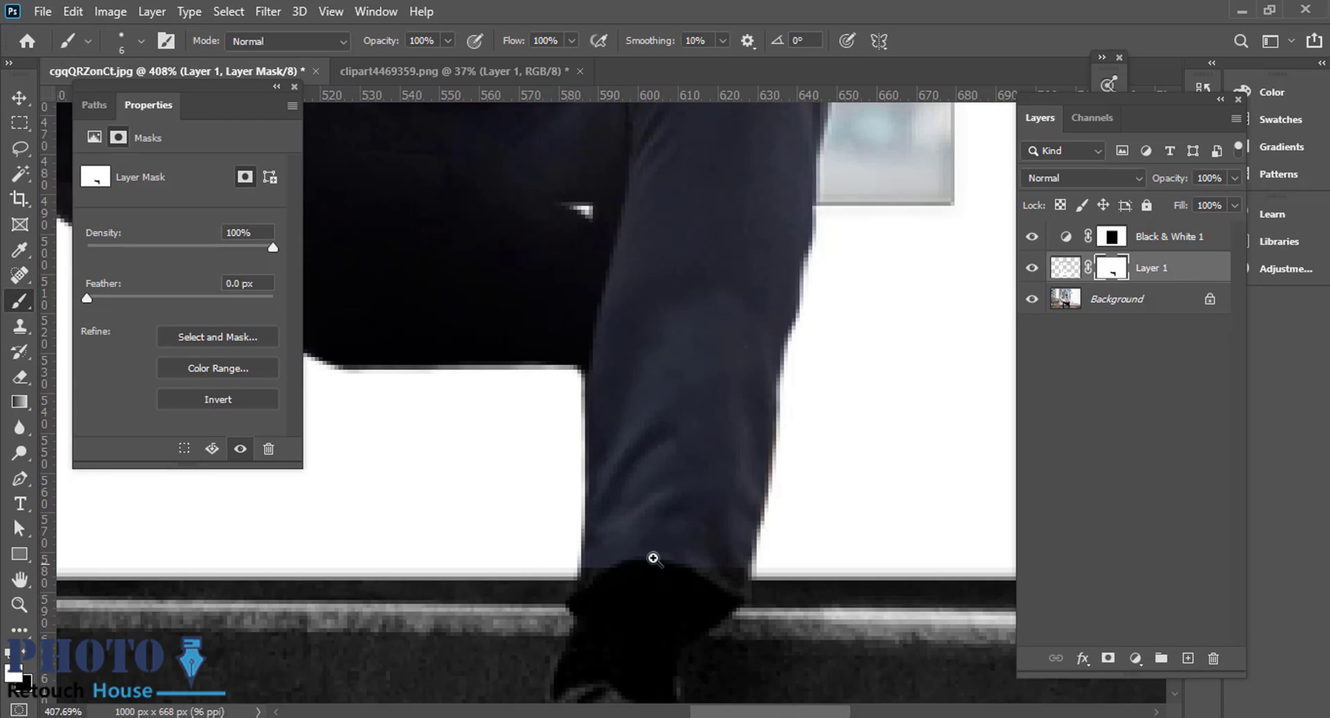
Step: Examine the whole composition and compare it with the original photo by hiding and restoring the layers above the background
{"action": "left_click_drag", "start_coordinate": [653, 558], "coordinate": [603, 545]}
{"action": "left_click_drag", "start_coordinate": [817, 406], "coordinate": [791, 408]}
{"action": "left_click_drag", "start_coordinate": [624, 384], "coordinate": [655, 376]}
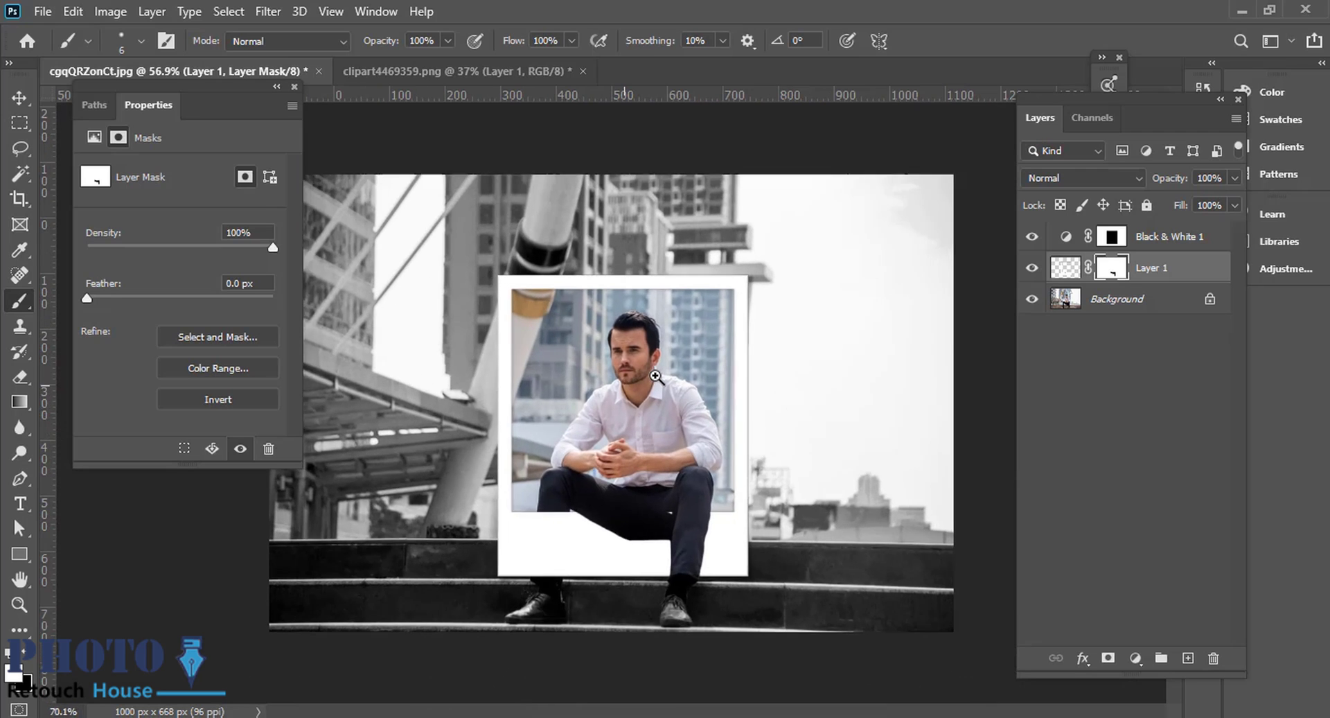
{"action": "scroll", "coordinate": [656, 376], "scroll_direction": "down", "scroll_amount": 3}
{"action": "scroll", "coordinate": [673, 305], "scroll_direction": "up", "scroll_amount": 2}
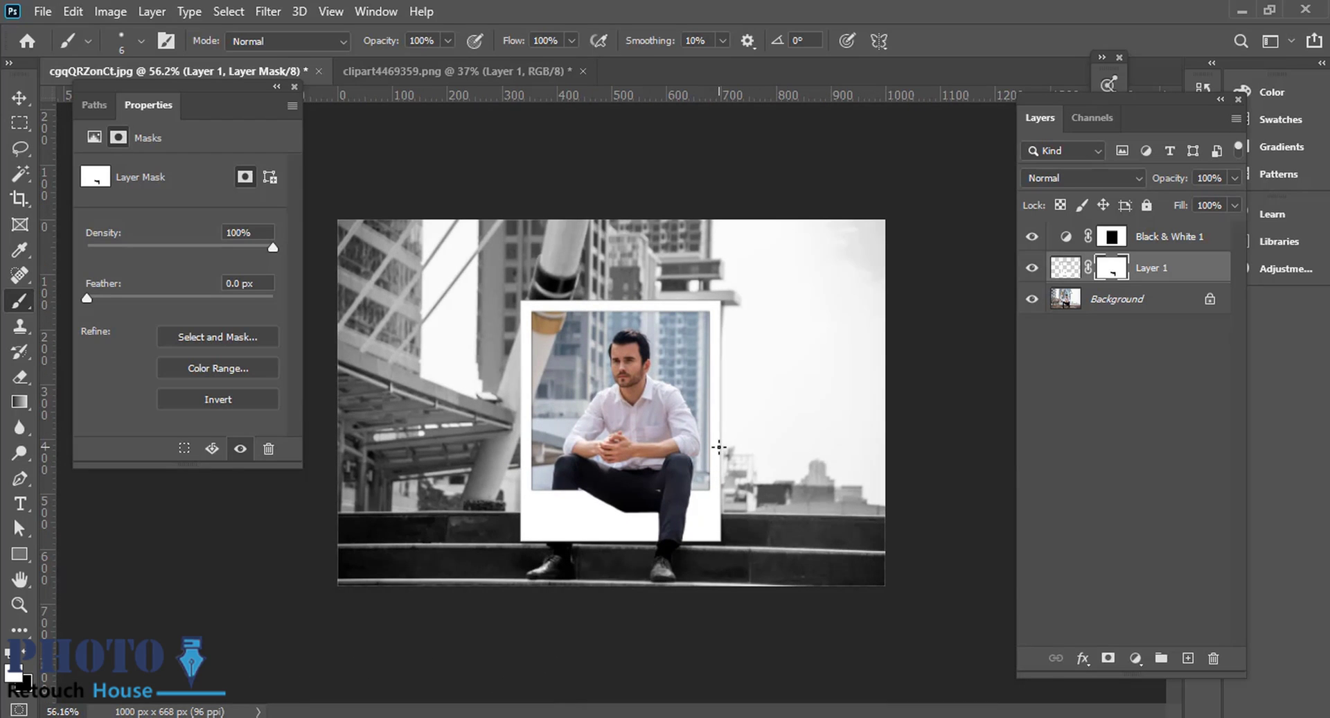
{"action": "scroll", "coordinate": [719, 447], "scroll_direction": "up", "scroll_amount": 2}
{"action": "scroll", "coordinate": [636, 563], "scroll_direction": "down", "scroll_amount": 4}
{"action": "scroll", "coordinate": [721, 484], "scroll_direction": "up", "scroll_amount": 3}
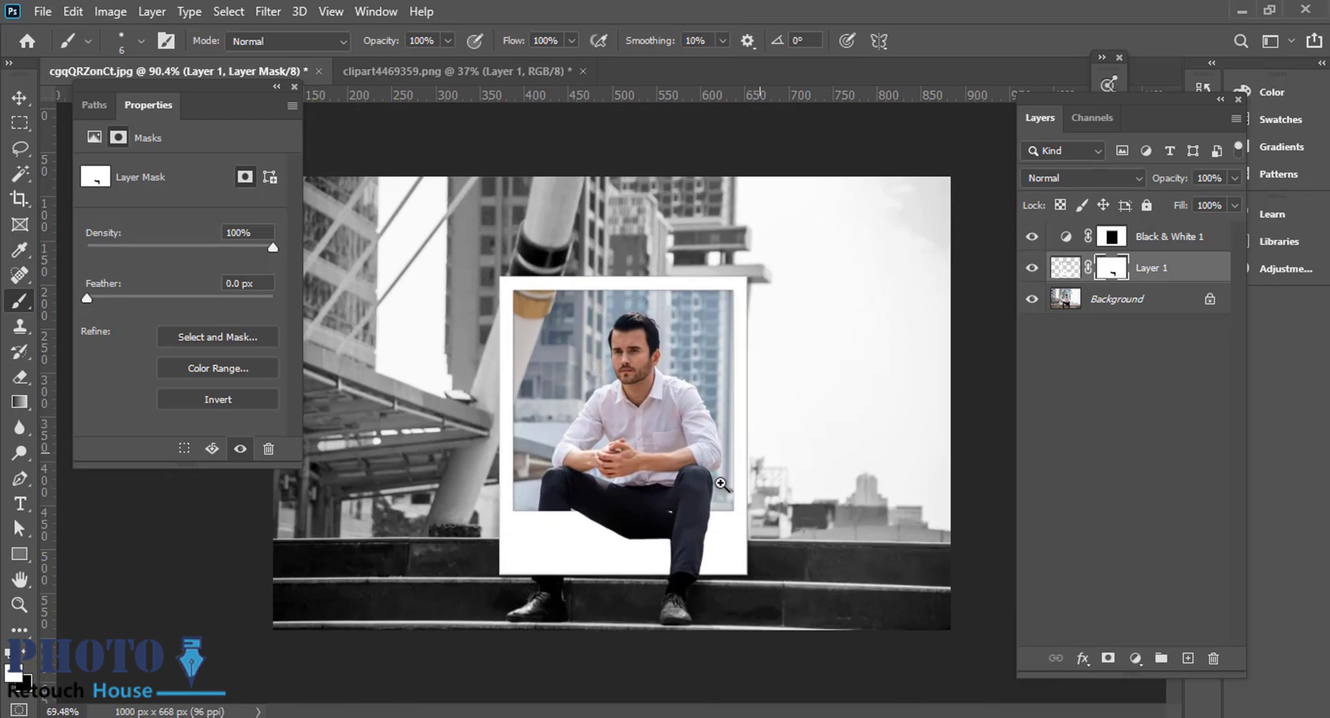
{"action": "scroll", "coordinate": [721, 484], "scroll_direction": "down", "scroll_amount": 3}
{"action": "scroll", "coordinate": [713, 482], "scroll_direction": "up", "scroll_amount": 2}
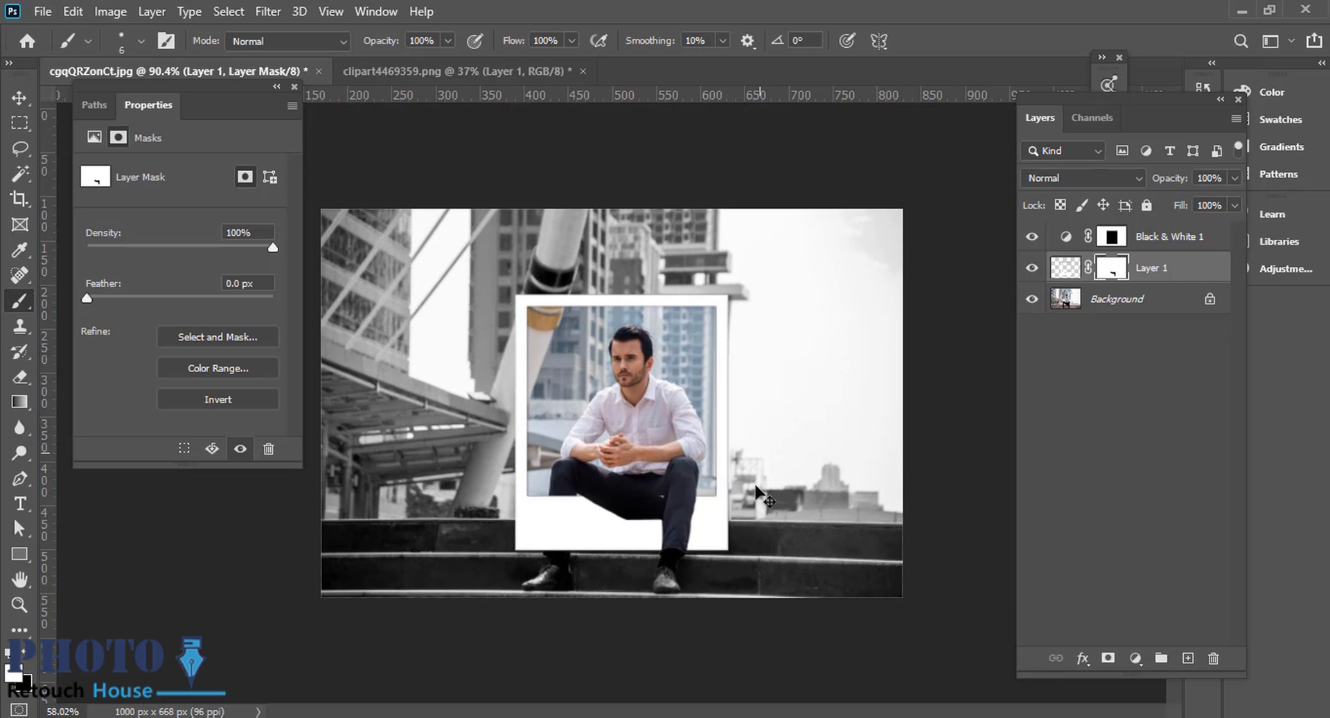
{"action": "left_click", "coordinate": [1032, 302], "text": "alt"}
{"action": "left_click", "coordinate": [1032, 302], "text": "alt"}
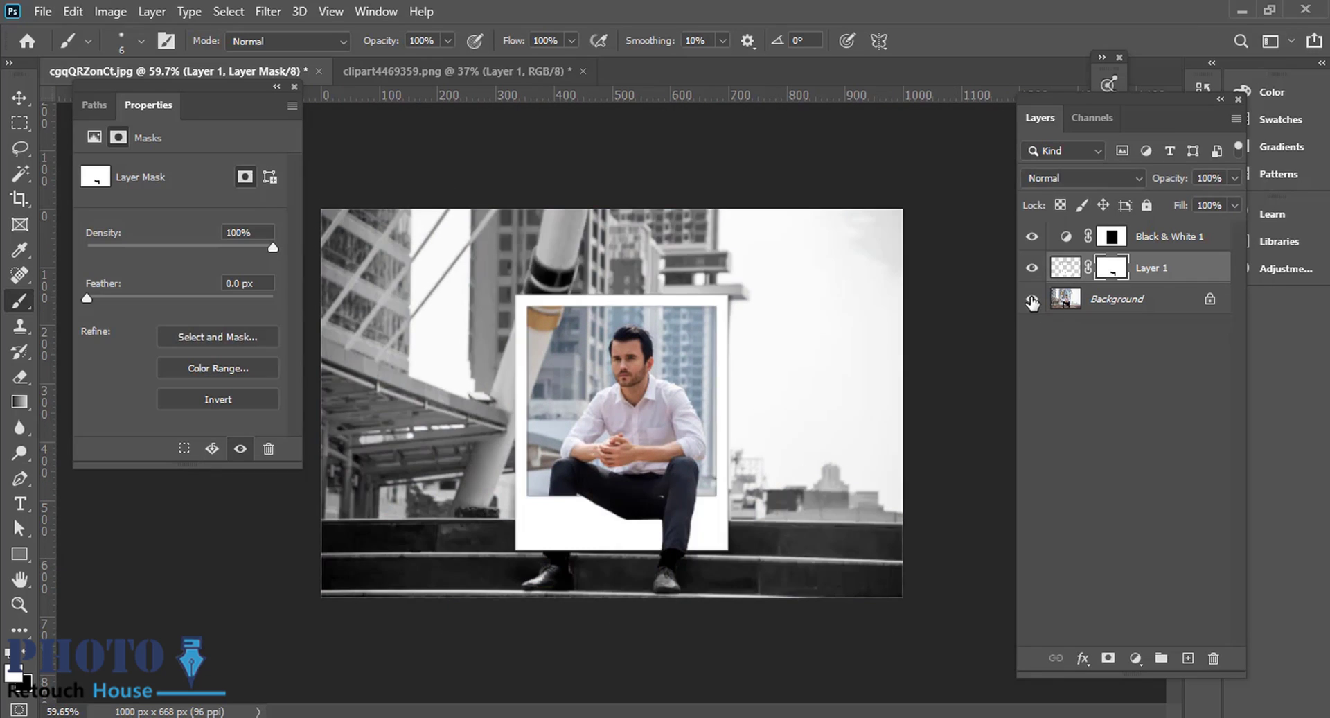
{"action": "left_click", "coordinate": [1032, 302], "text": "alt"}
{"action": "left_click", "coordinate": [1032, 302], "text": "alt"}
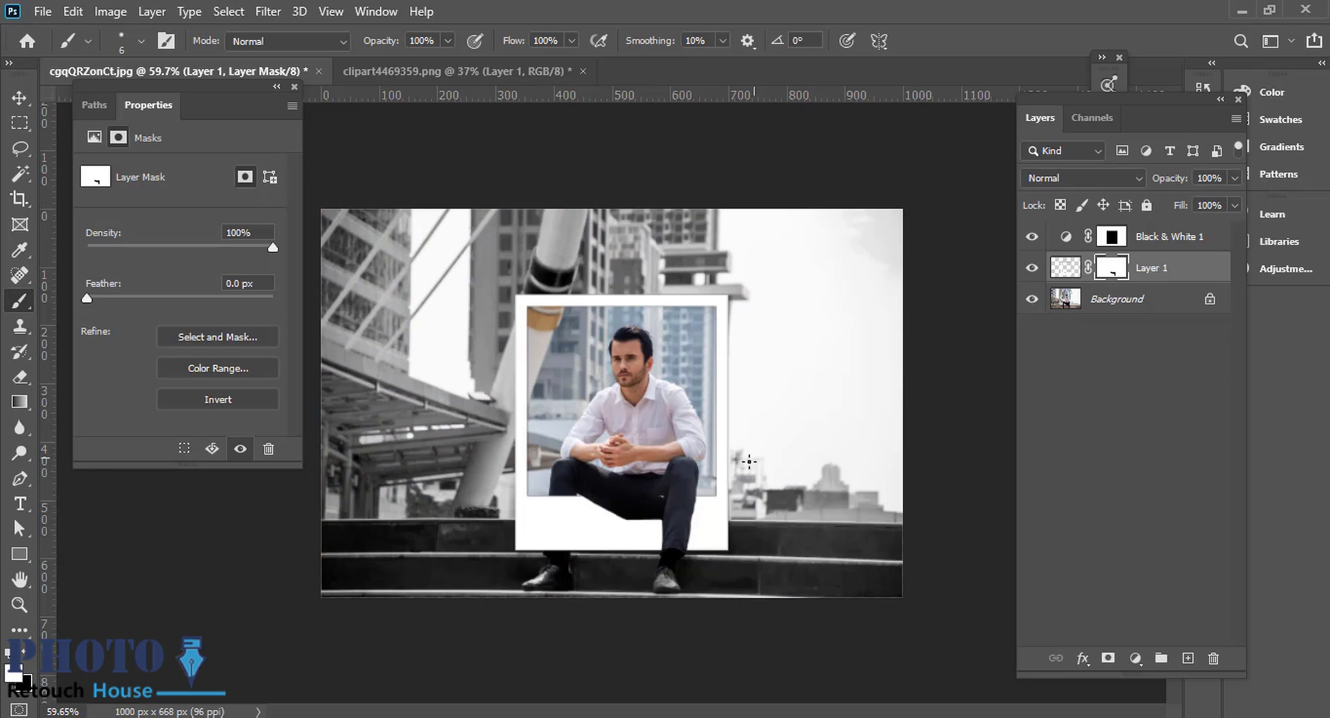